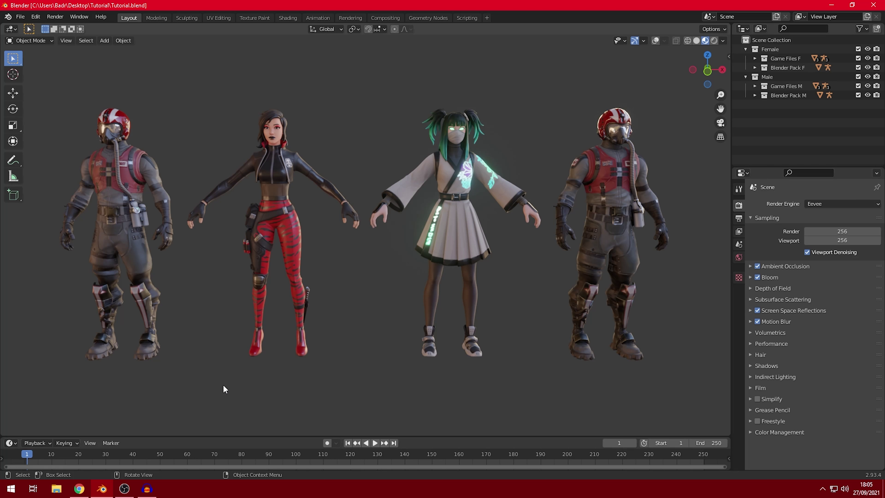
Step: Switch to Chrome and view the GitHub page of the blender3d_import_psk_psa add-on
scroll(420, 282, down, 3)
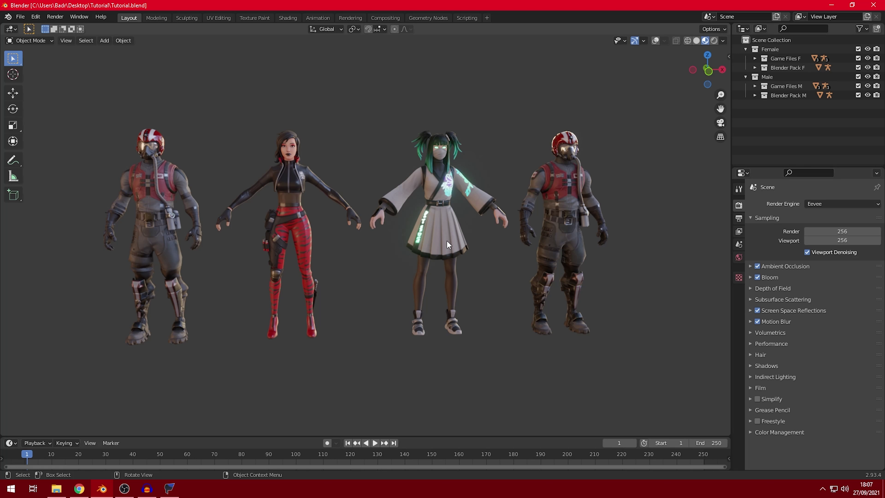
click(79, 489)
click(311, 6)
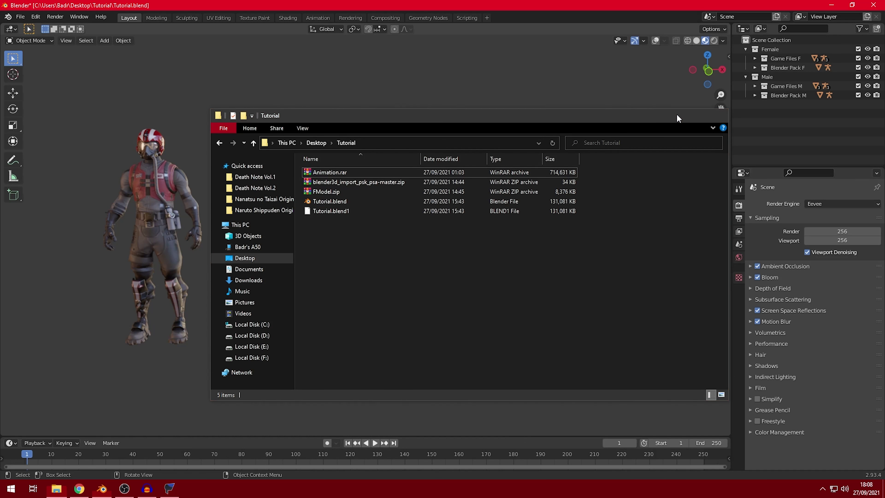
click(676, 115)
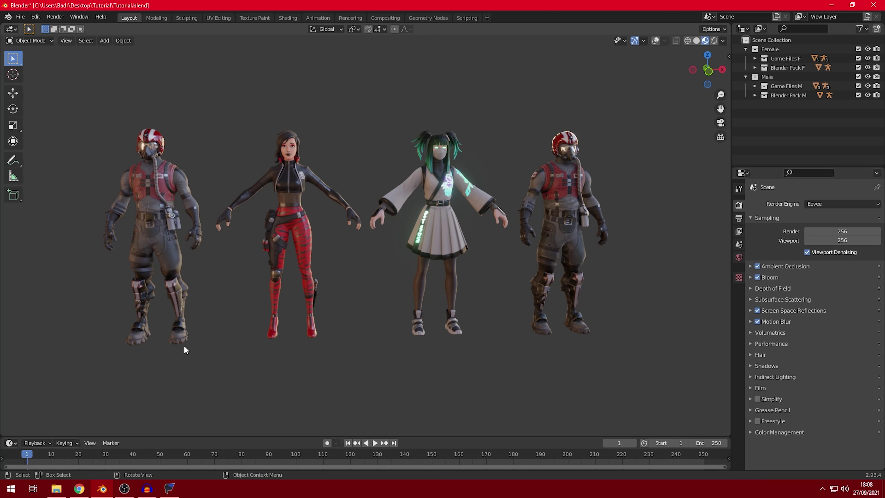
Step: Extract blender3d_import_psk_psa-master.zip directly into the Tutorial folder and return to Blender
click(56, 489)
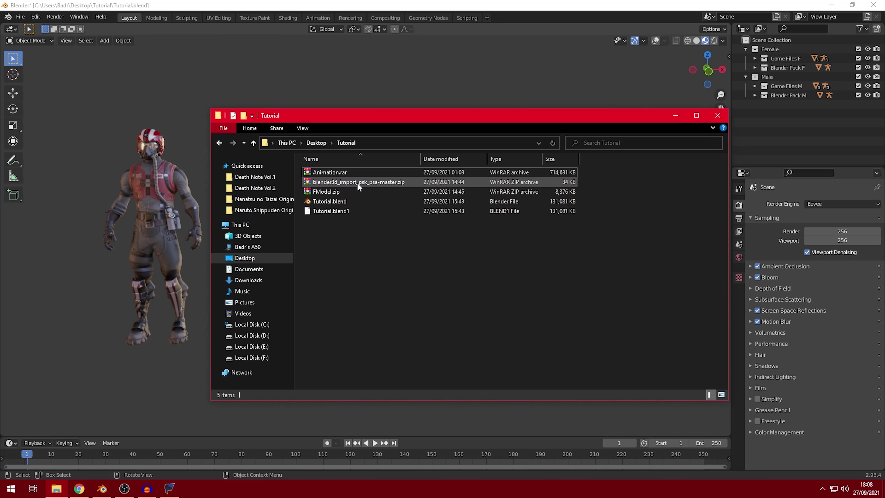
click(374, 182)
right_click(401, 186)
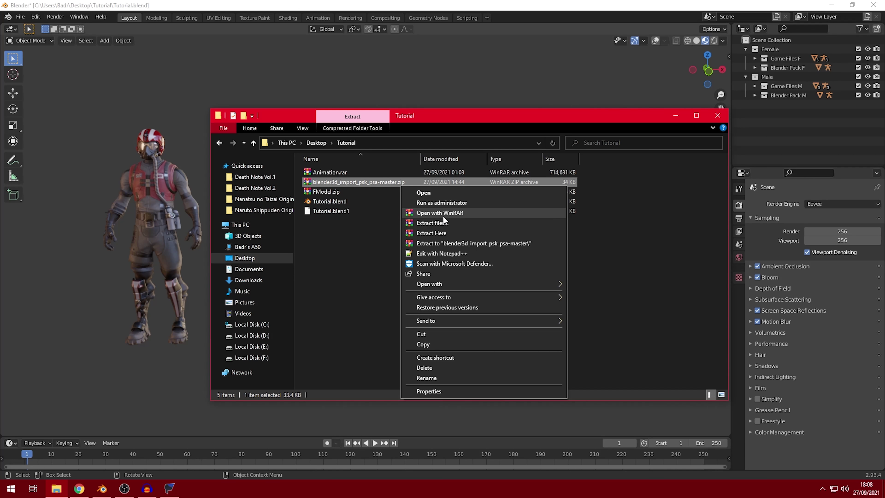
click(444, 233)
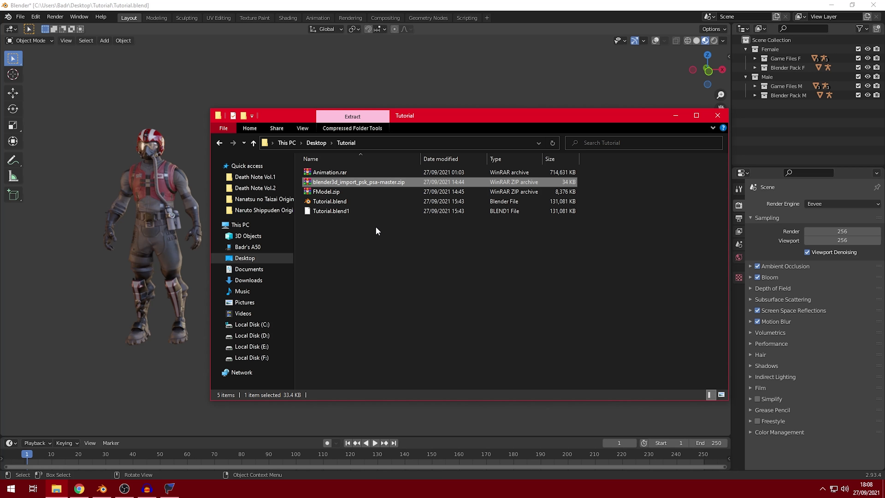
click(209, 87)
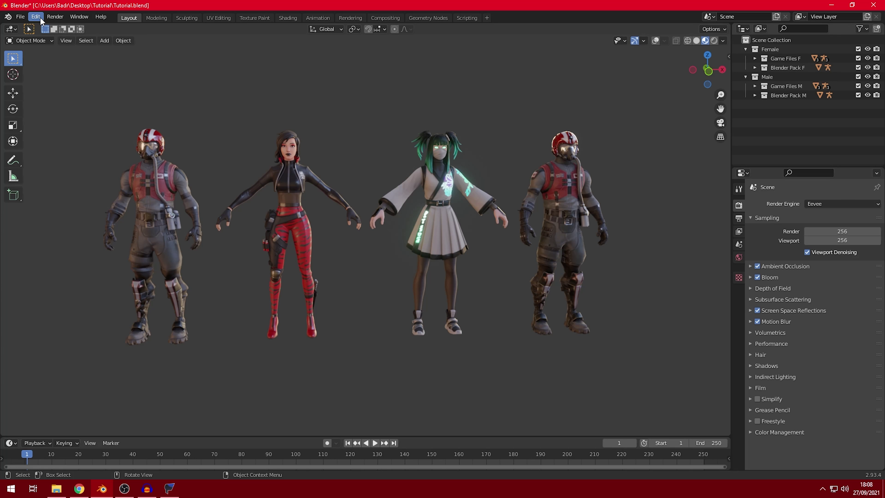
Step: Install io_import_scene_unreal_psa_psk_280.py from the extracted folder's addons directory as an add-on and enable it
click(39, 17)
click(58, 148)
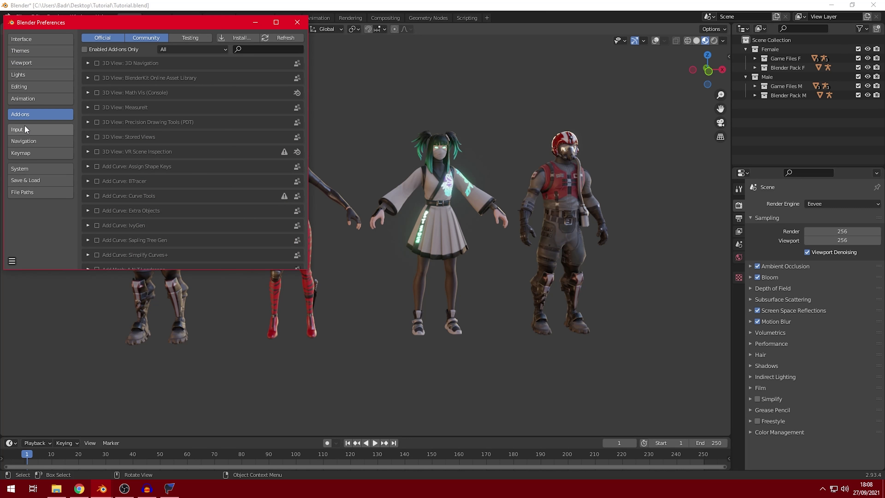
click(246, 36)
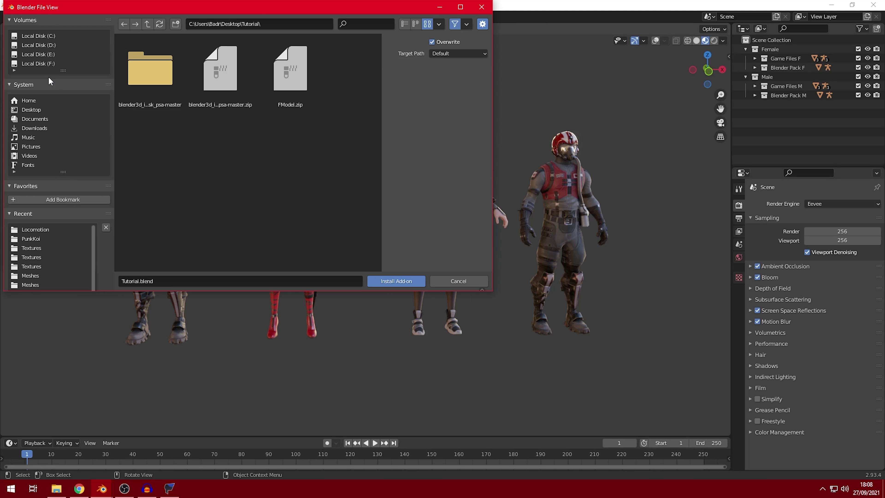
click(36, 107)
double_click(174, 204)
double_click(154, 80)
double_click(159, 83)
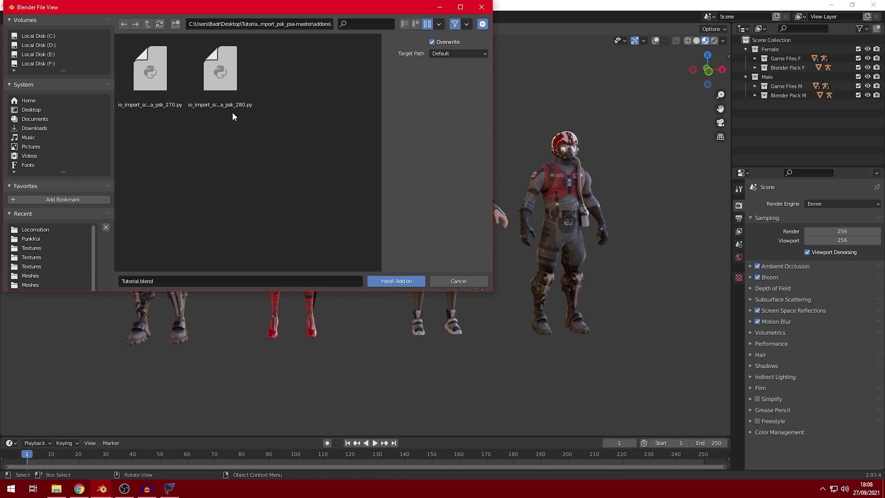
click(230, 75)
click(403, 282)
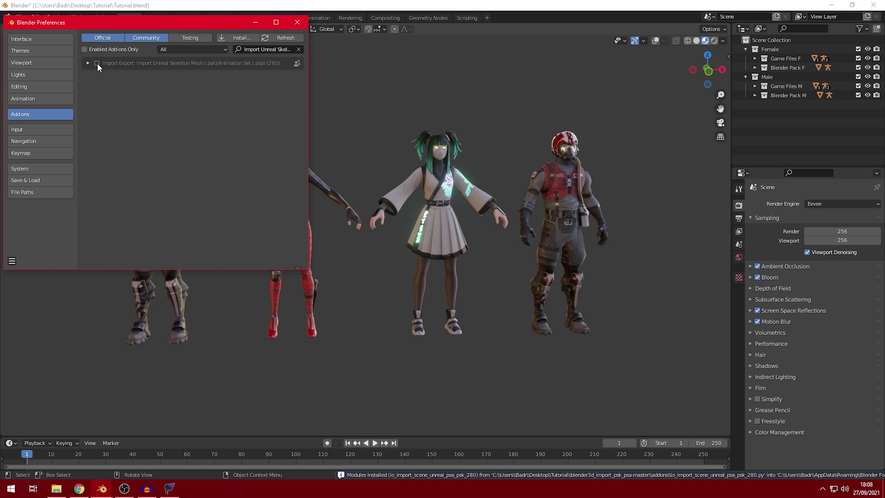
click(97, 64)
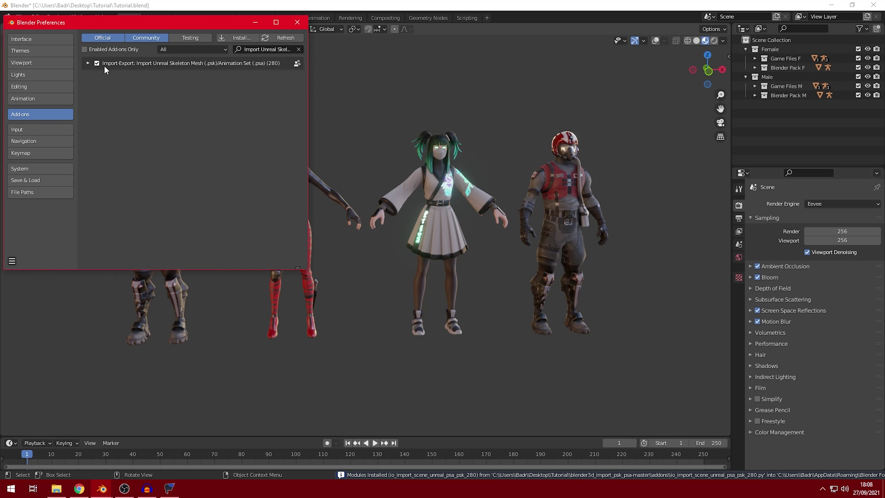
click(296, 23)
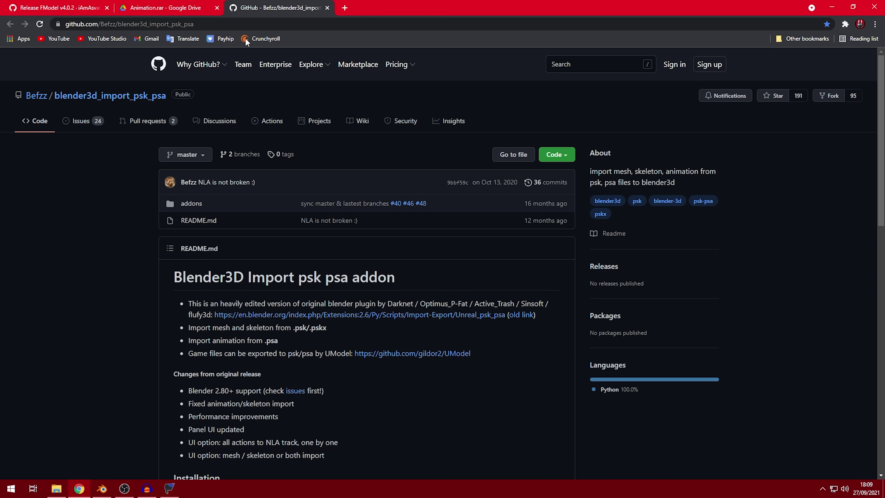
Step: Extract Animation.rar into the Tutorial folder and open the Game folder inside the extracted Animation folder
click(166, 8)
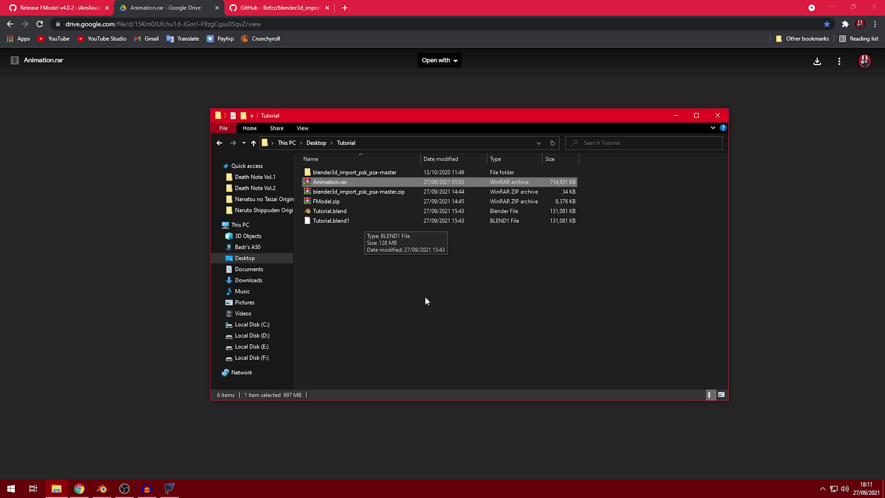
right_click(337, 183)
click(371, 228)
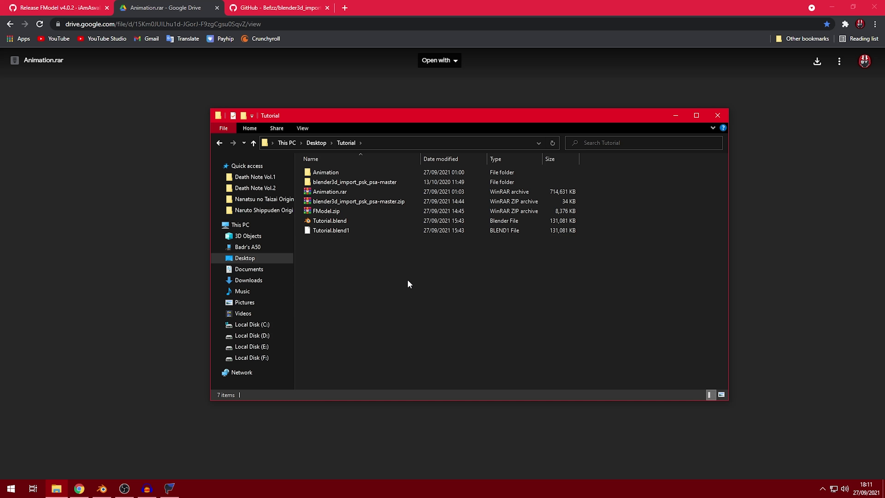
double_click(345, 172)
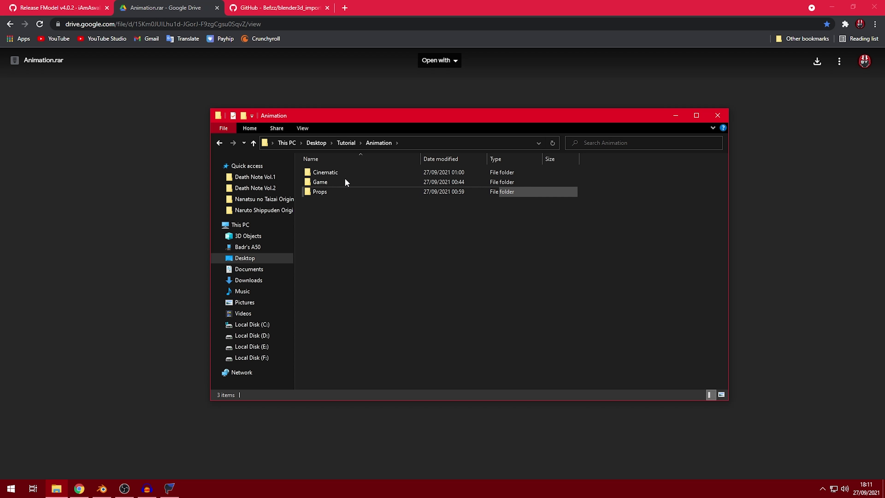
double_click(346, 182)
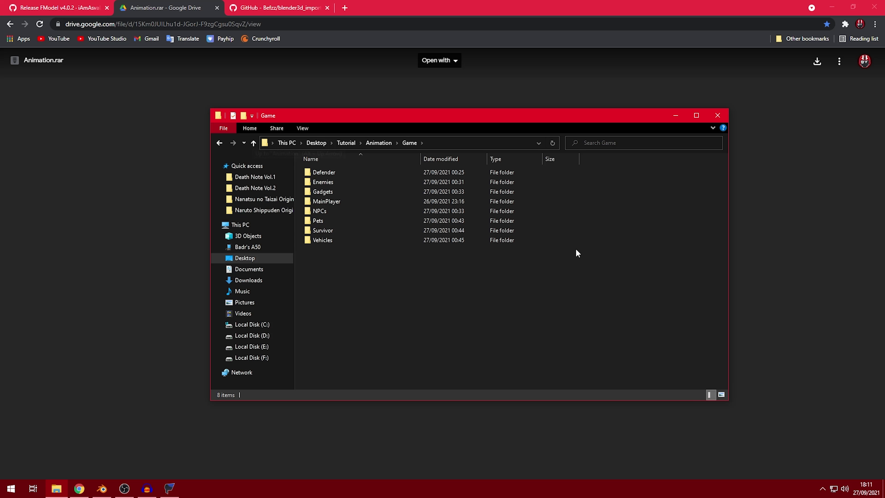
Step: Switch to Blender, show the viewport overlays and exclude the Male collection from the view layer
click(102, 489)
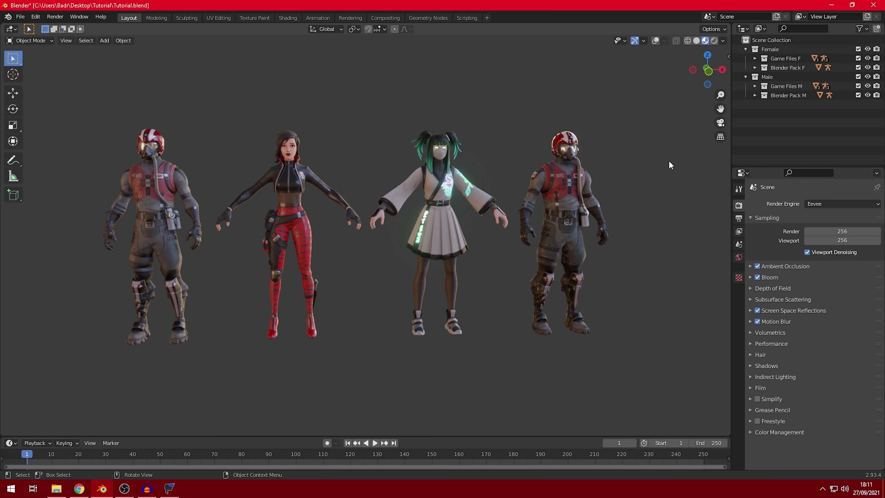
click(655, 41)
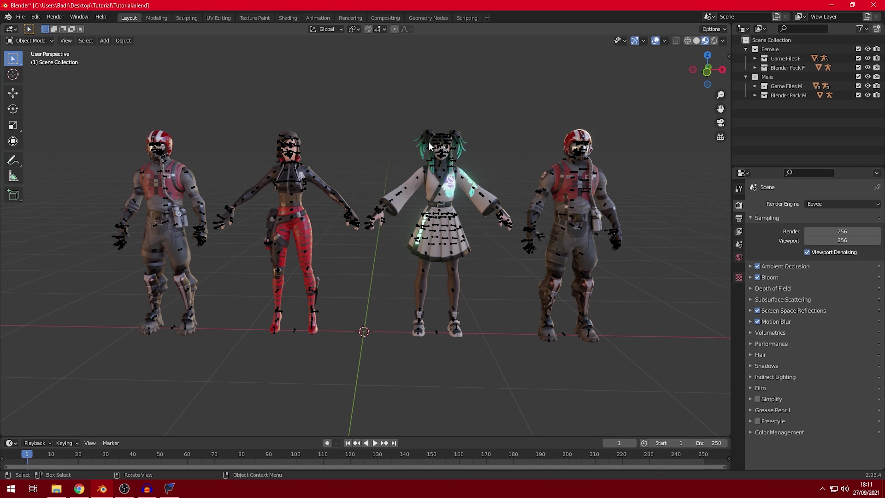
click(858, 77)
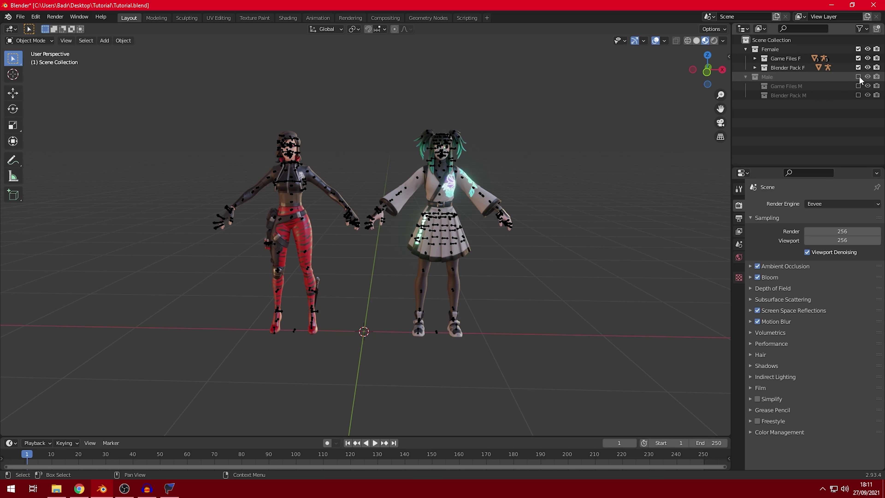
middle_drag(512, 190, 500, 184)
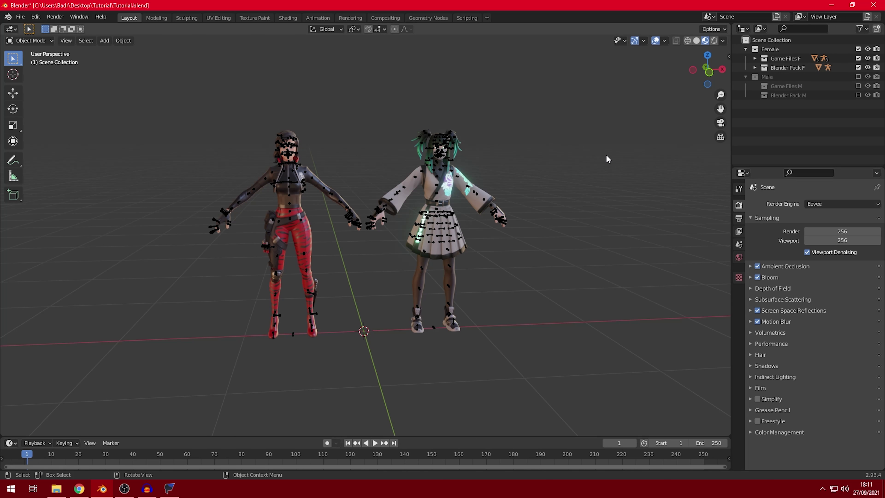
Step: Select the armatures of the two female characters in turn and examine their bones and meshes
click(288, 181)
middle_drag(390, 151, 304, 164)
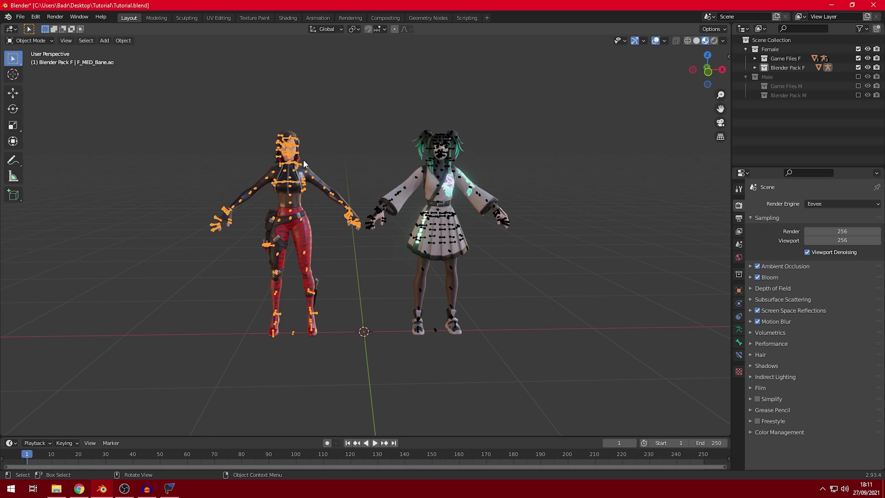
middle_drag(324, 203, 294, 191)
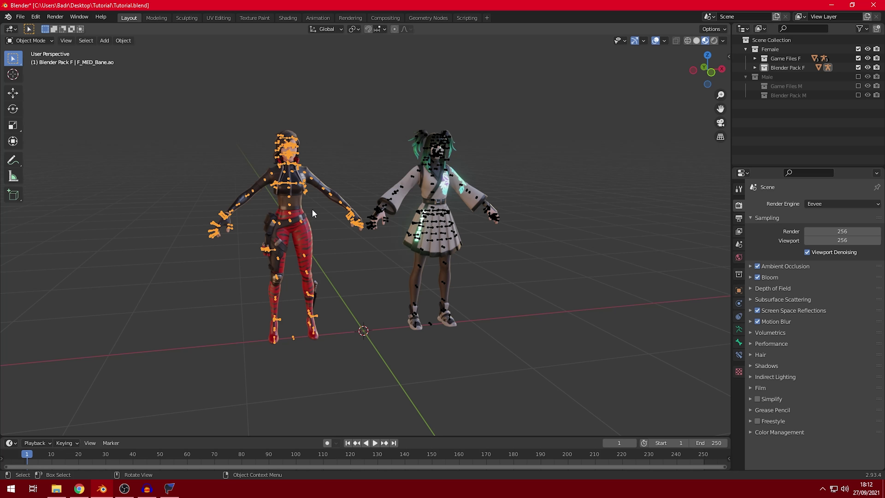
click(396, 196)
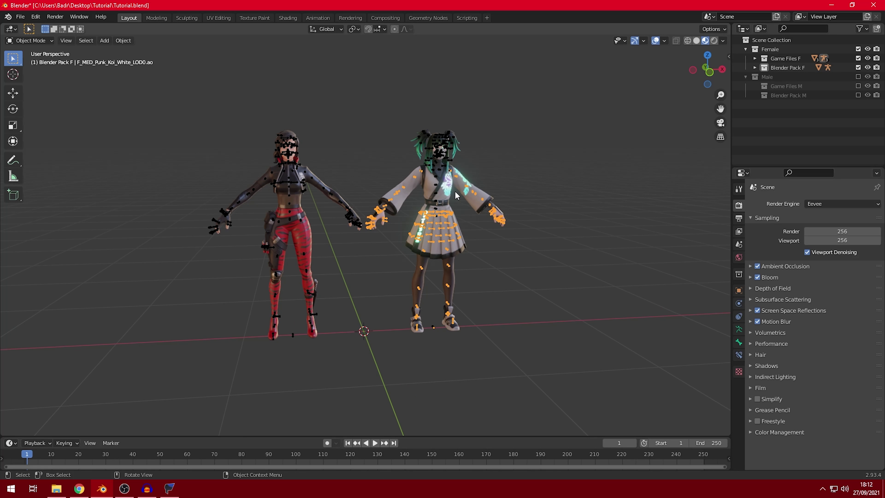
scroll(458, 184, up, 3)
click(457, 185)
middle_drag(457, 185, 481, 186)
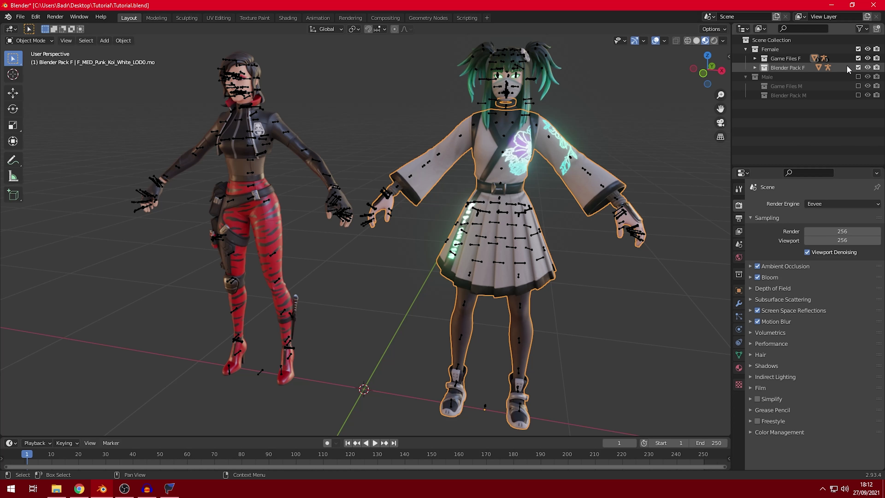
Step: Exclude the Blender Pack F collection from the view layer and save the Blender file
click(858, 68)
middle_drag(646, 132, 655, 129)
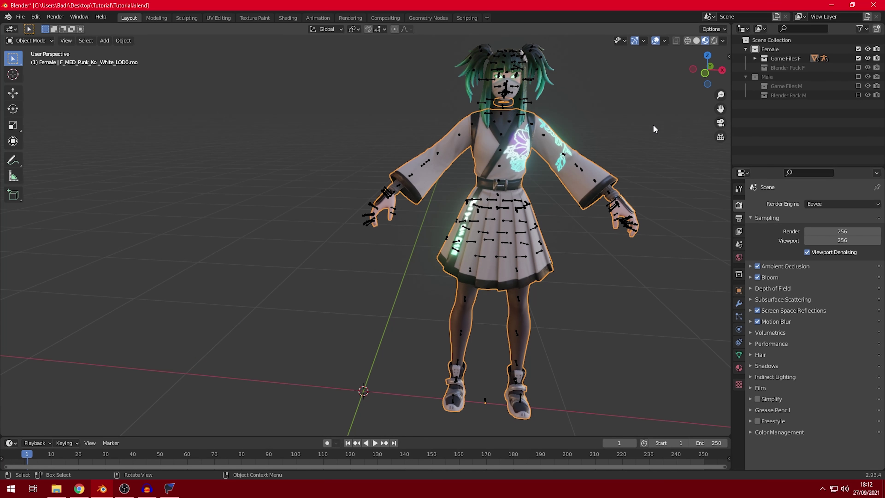
click(632, 148)
key(ctrl+s)
ctrl+scroll(534, 204, down, 3)
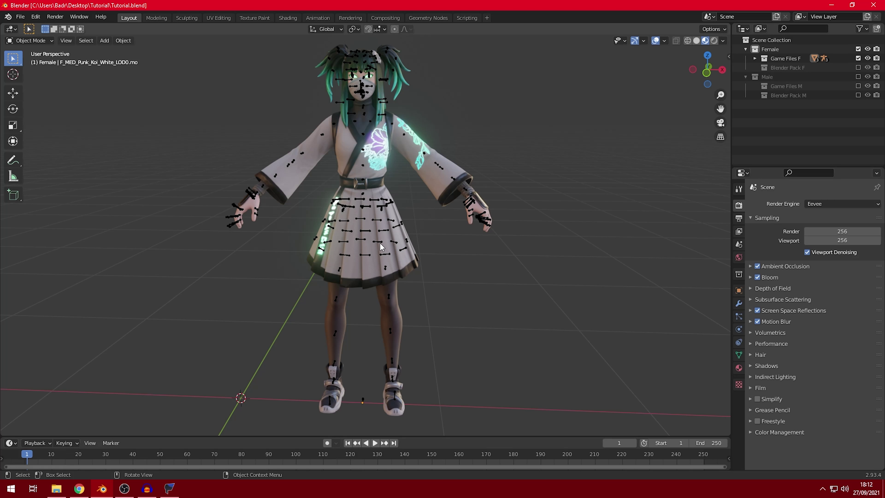
Step: Switch to Discord and open the bot-commands channel of the 3D Art Discord server
key(super+d)
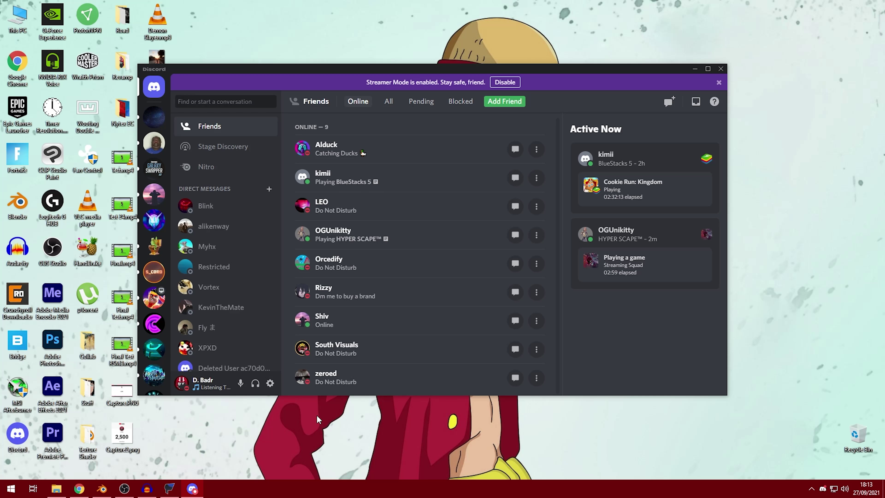
click(155, 248)
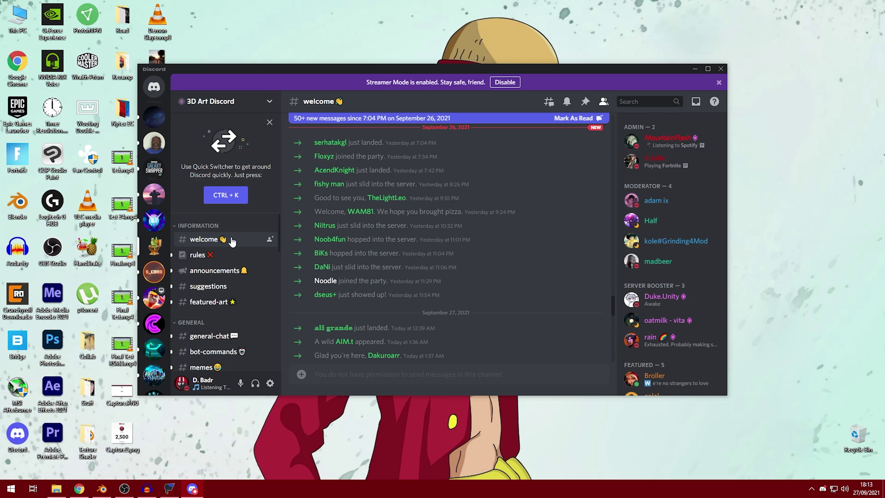
scroll(232, 242, down, 1)
click(200, 310)
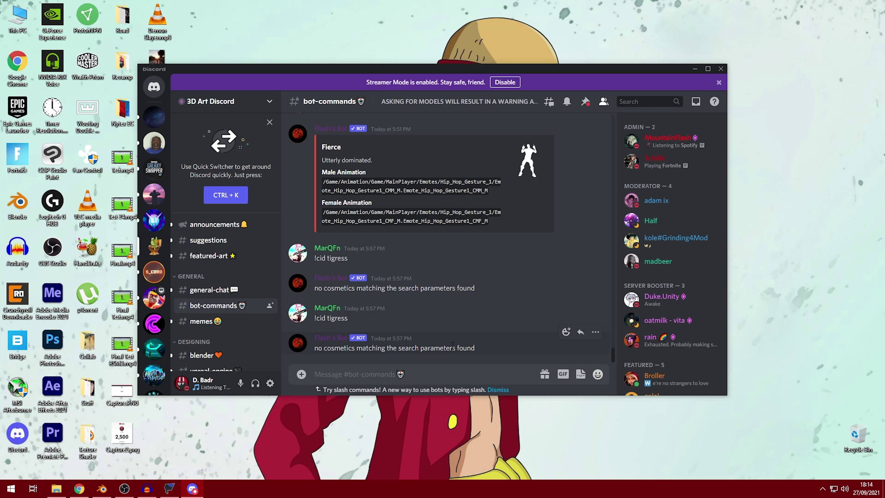
Step: Look up the emote with the bot command "!eid hand-forged", highlight its male animation path and return to Blender
click(357, 373)
text(!eid hand)
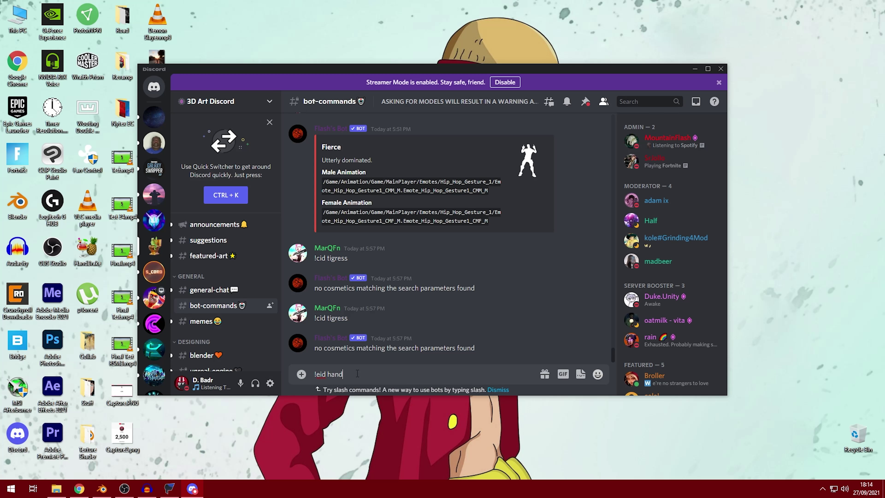
text(rged)
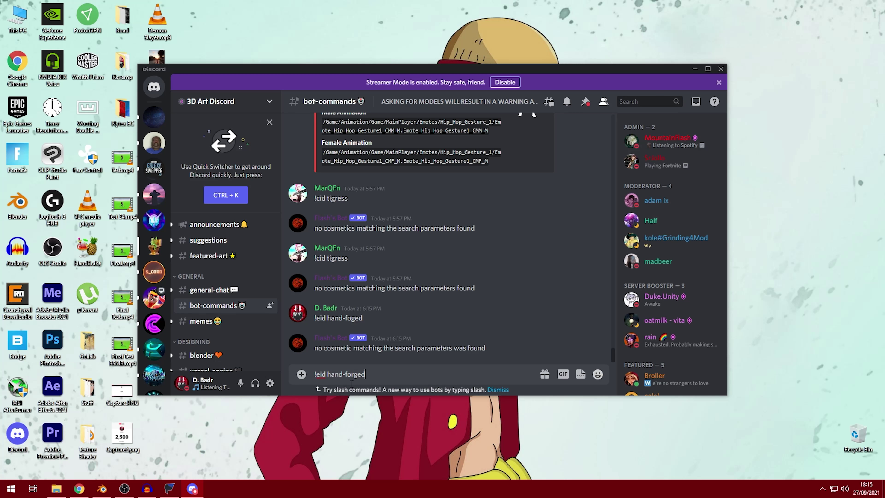
key(Return)
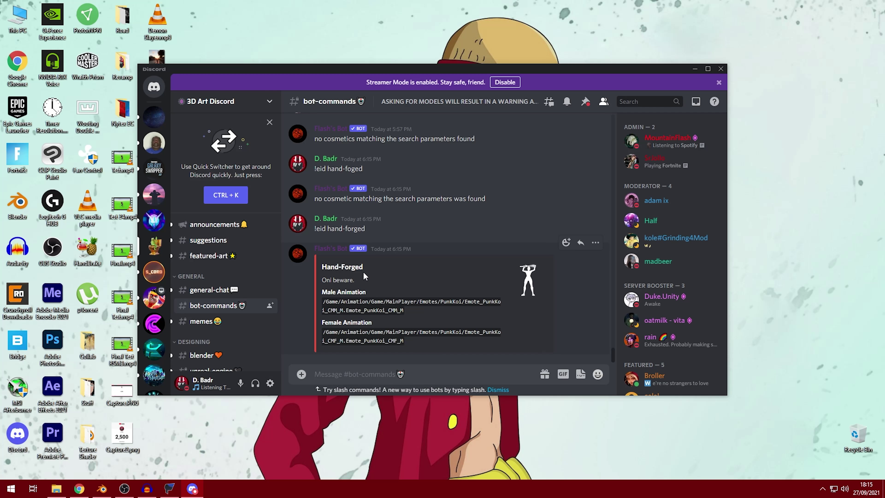
triple_click(329, 309)
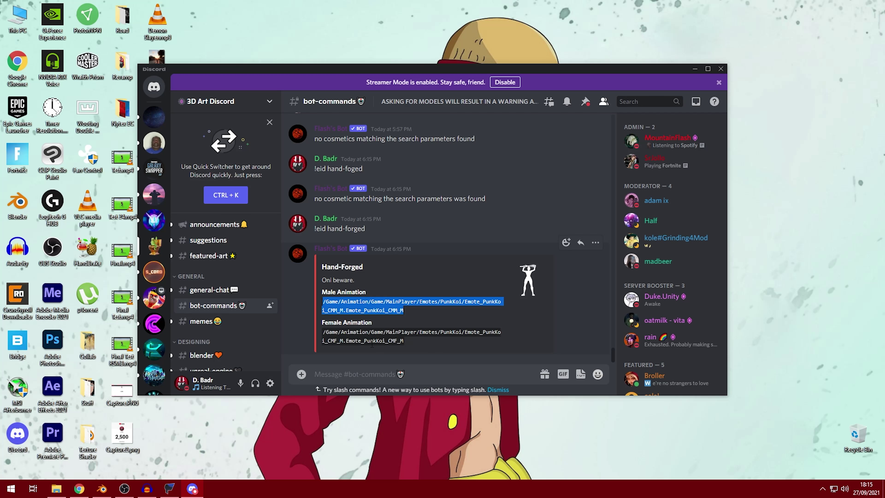
click(101, 488)
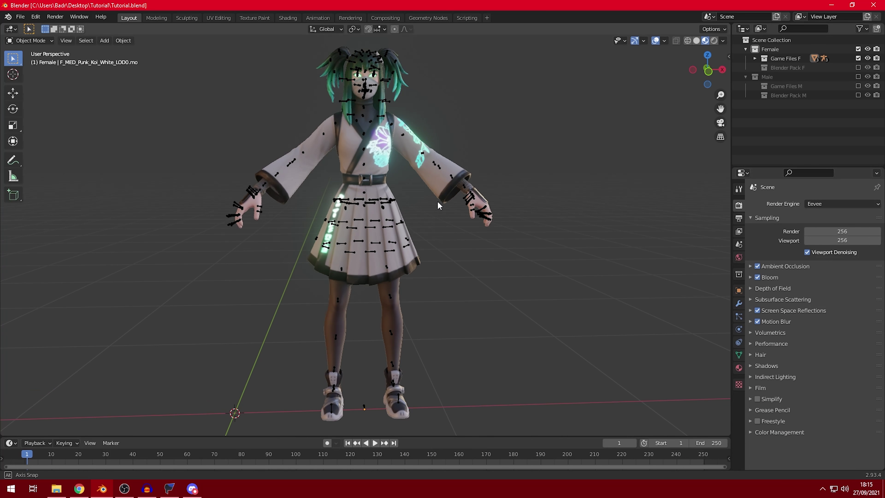
Step: Switch to Discord, highlight the Hand-Forged emote's female animation path and return to Blender
click(192, 488)
click(404, 345)
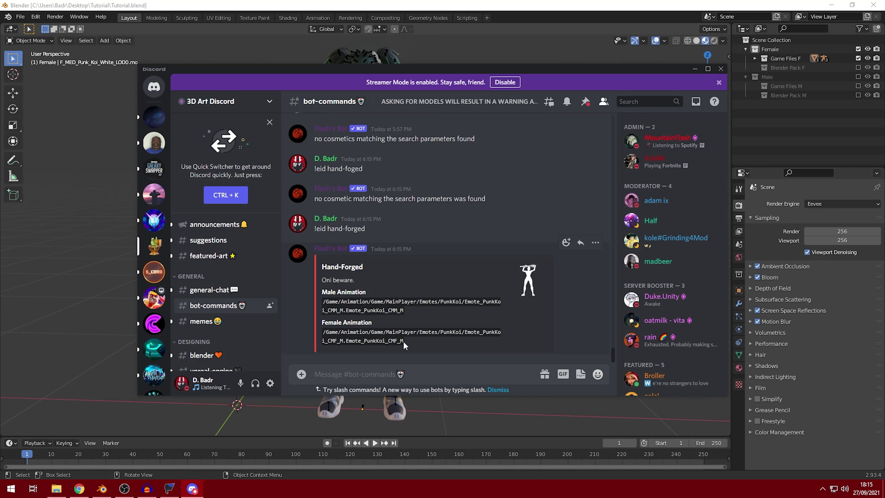
drag(404, 345, 324, 333)
triple_click(324, 333)
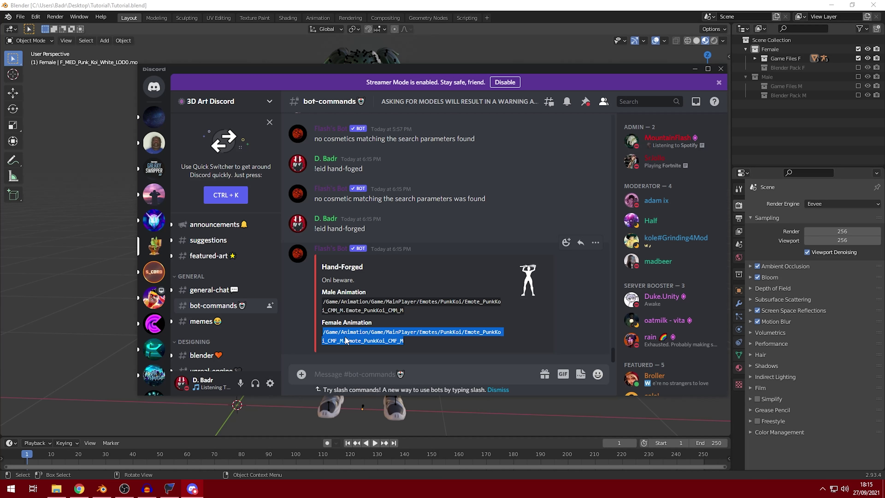
drag(341, 332, 447, 342)
drag(391, 343, 403, 343)
key(alt+Tab)
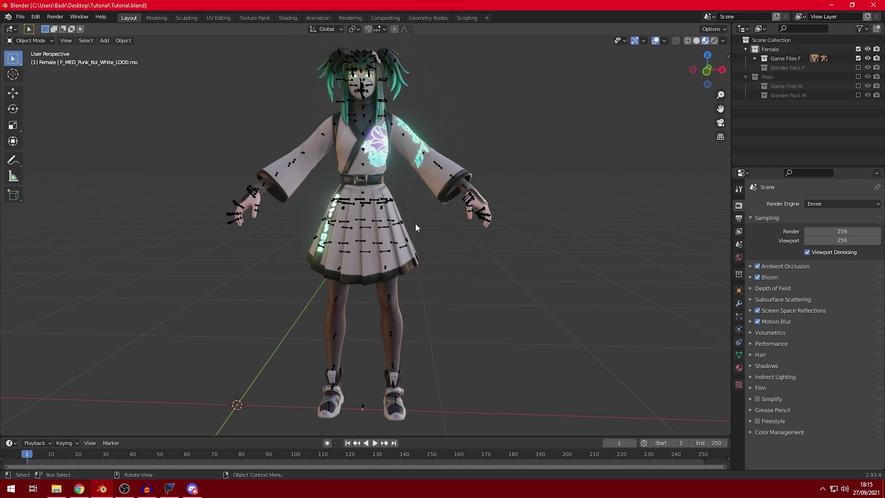
Step: Select the body armature of the female character
click(432, 164)
scroll(432, 161, up, 3)
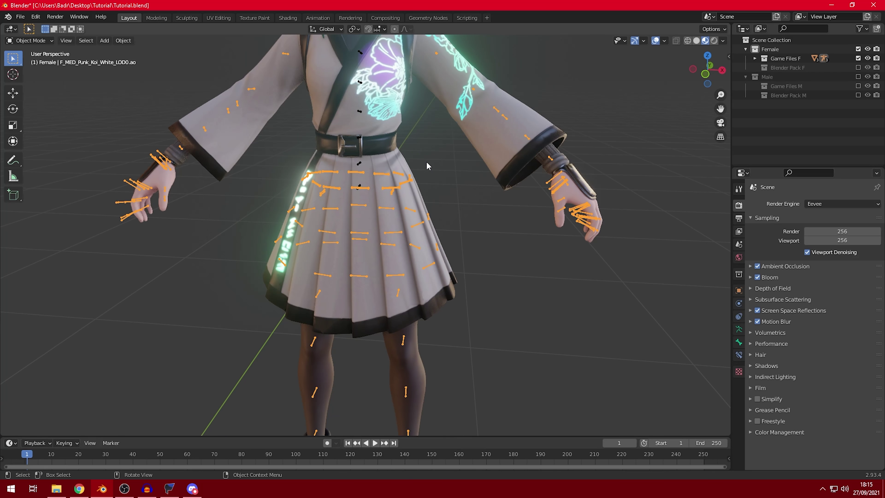
scroll(432, 159, down, 2)
middle_drag(452, 152, 455, 153)
click(449, 162)
scroll(452, 161, down, 1)
click(448, 161)
scroll(447, 163, down, 2)
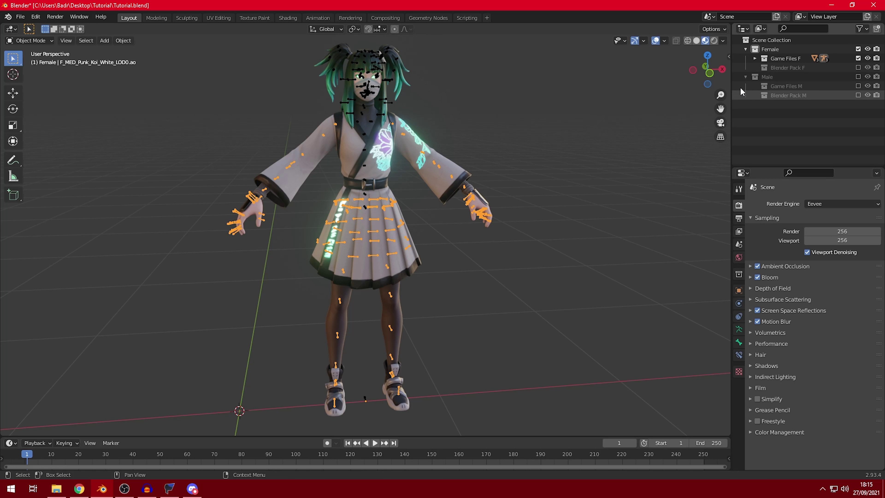
Step: Start a PSA import and browse to the Animation/Game/MainPlayer folder, checking the emote path in Discord
click(729, 57)
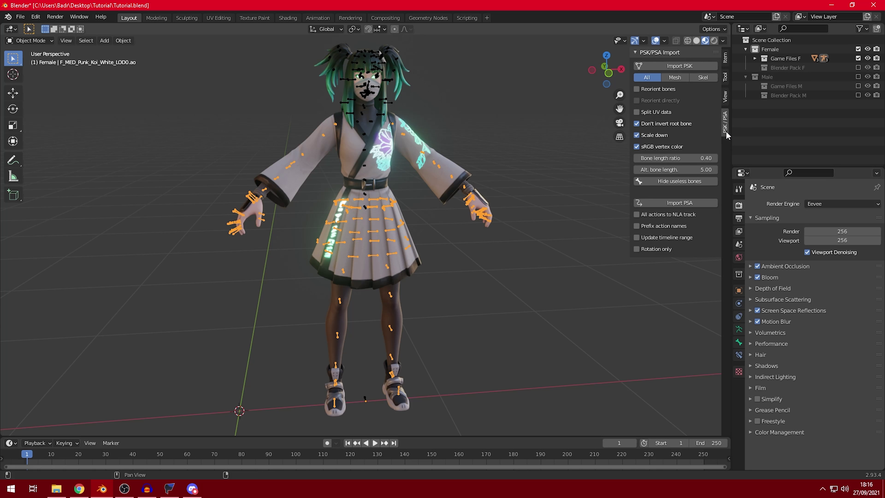
click(671, 204)
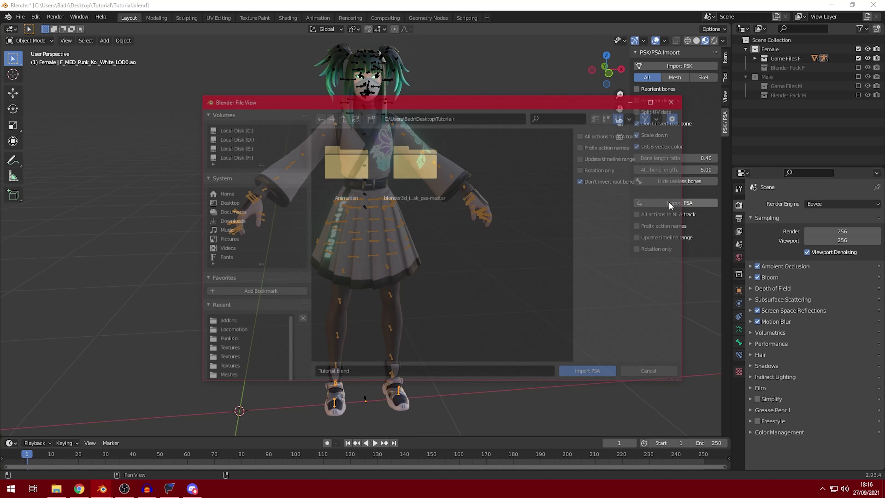
click(229, 212)
key(BackSpace)
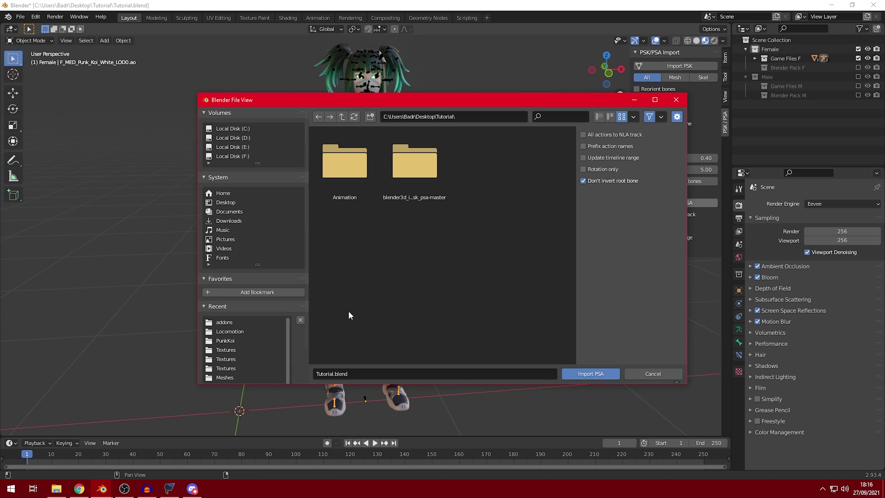
double_click(354, 171)
key(alt+Tab)
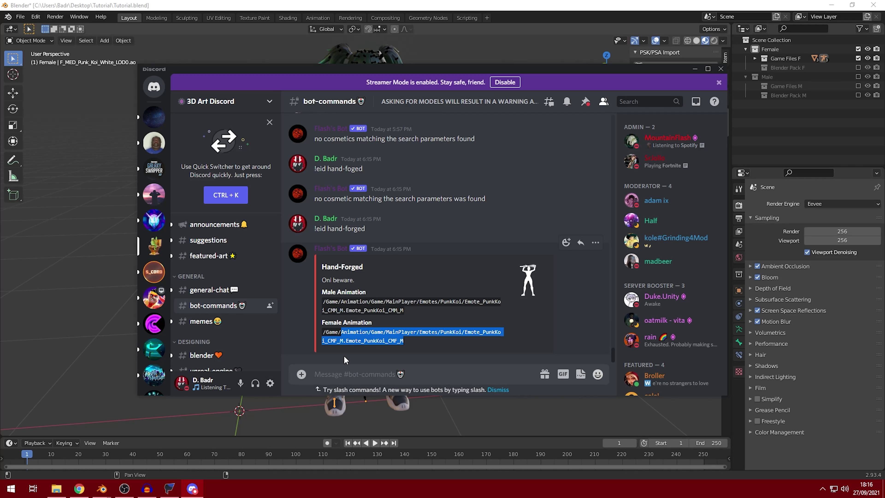
key(alt+Tab)
click(392, 188)
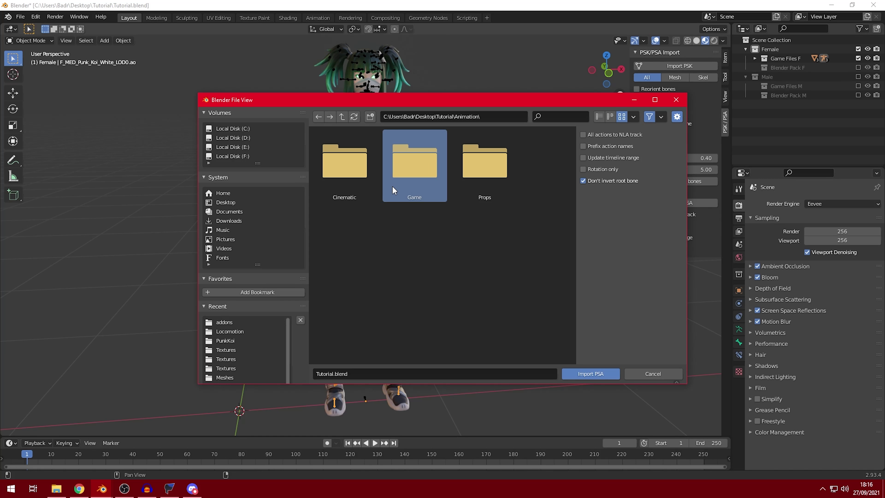
double_click(392, 189)
double_click(349, 252)
Step: Check the rest of the female animation path in Discord, then open the Emotes/PunkKoi folder in Blender's file browser
key(alt+Tab)
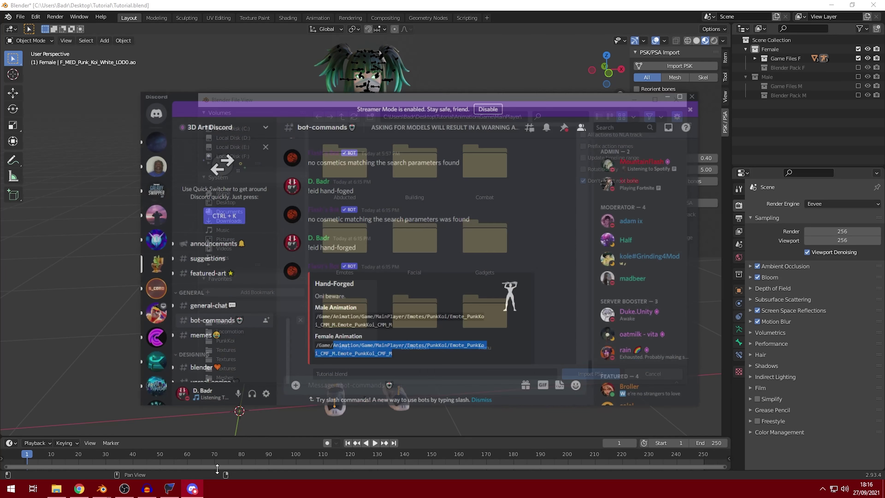
click(436, 345)
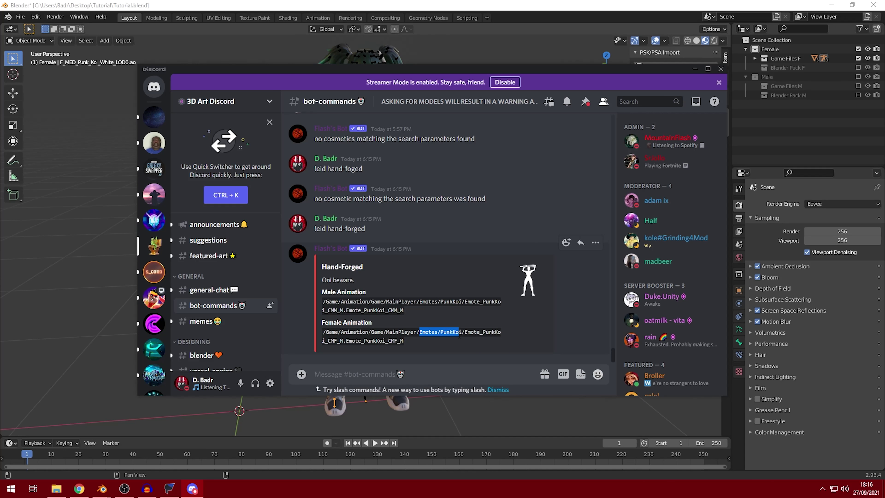
key(alt+Tab)
double_click(344, 248)
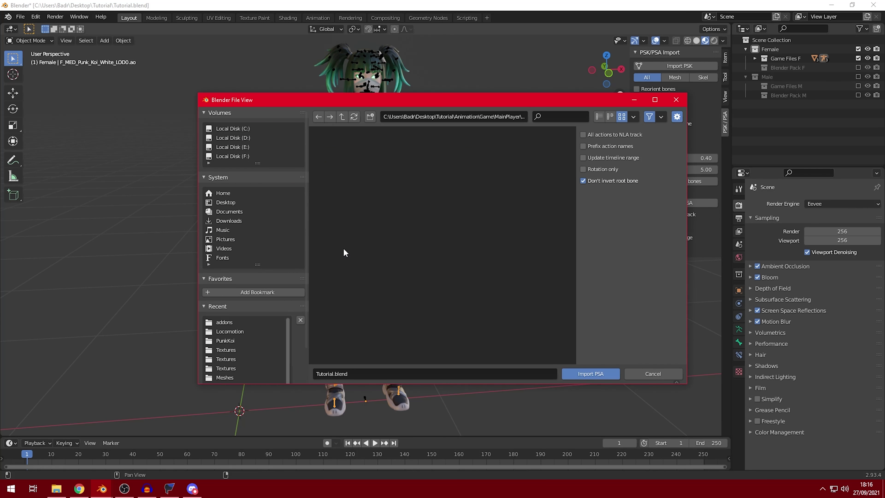
scroll(451, 213, down, 3)
scroll(452, 213, down, 15)
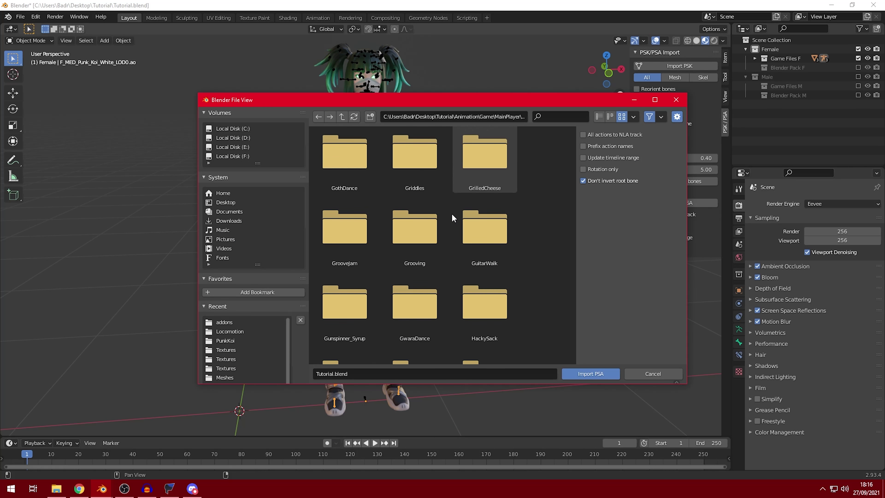
scroll(452, 213, down, 6)
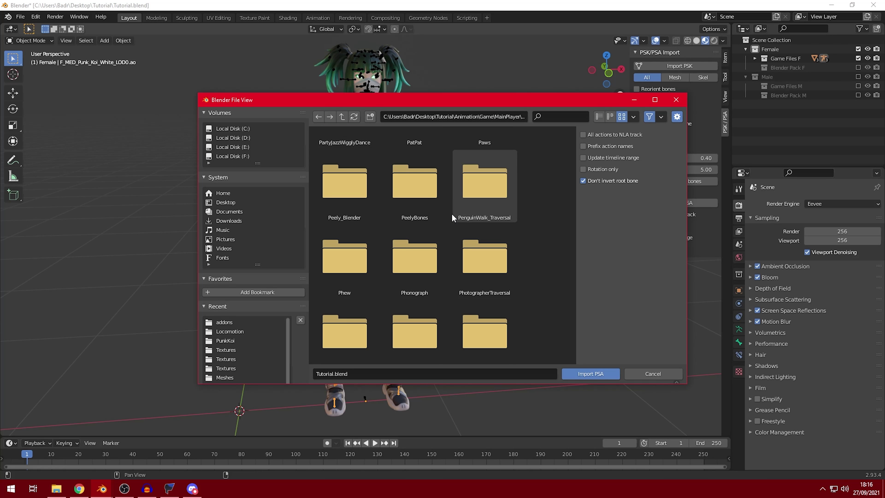
scroll(452, 214, down, 5)
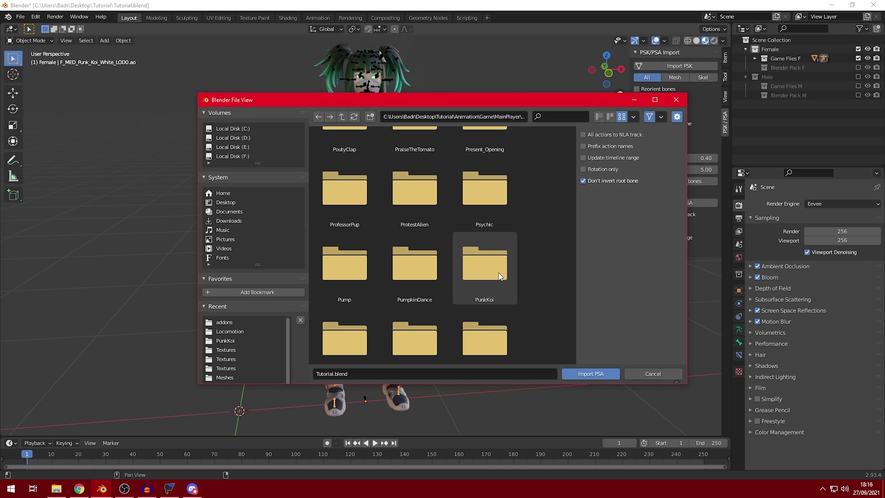
double_click(492, 284)
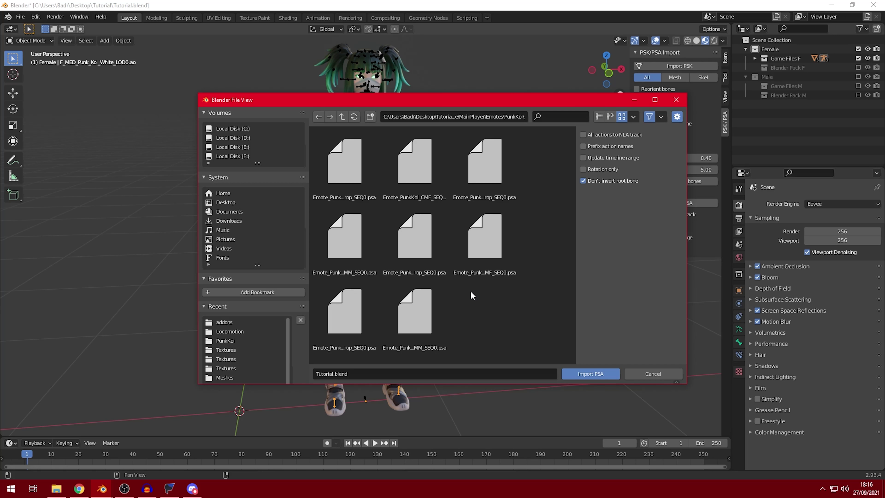
Step: Compare the names of the PunkKoi prop, CMF and CMM animation files to tell female and male versions apart
drag(518, 345, 372, 251)
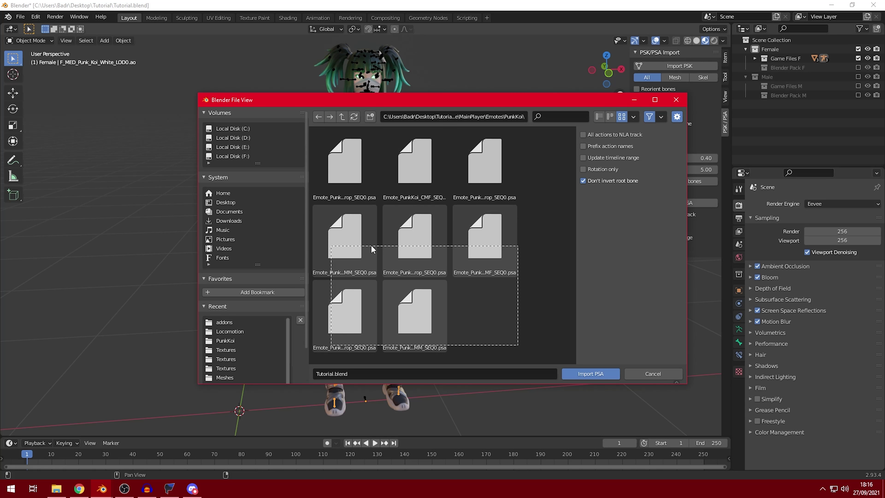
click(357, 172)
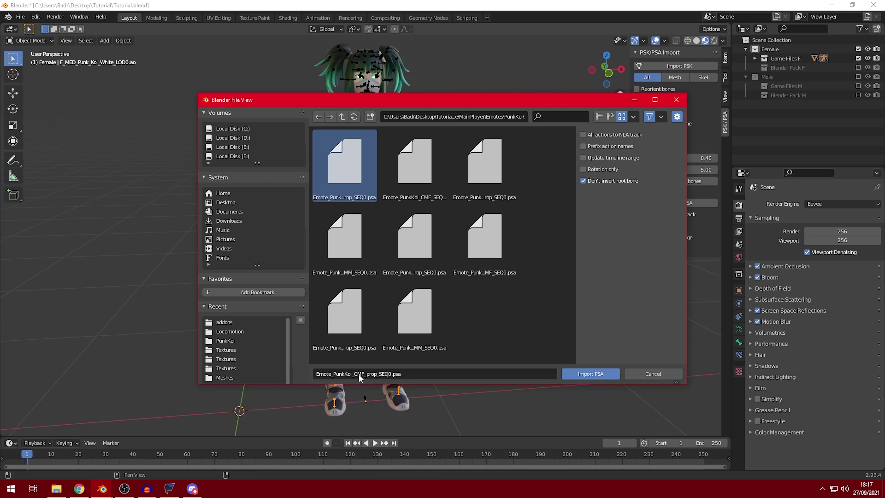
click(398, 181)
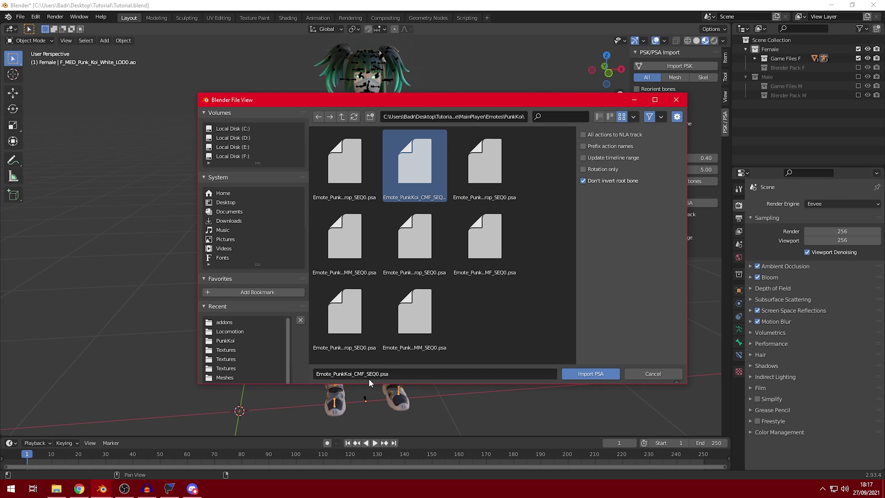
click(357, 375)
drag(355, 374, 361, 375)
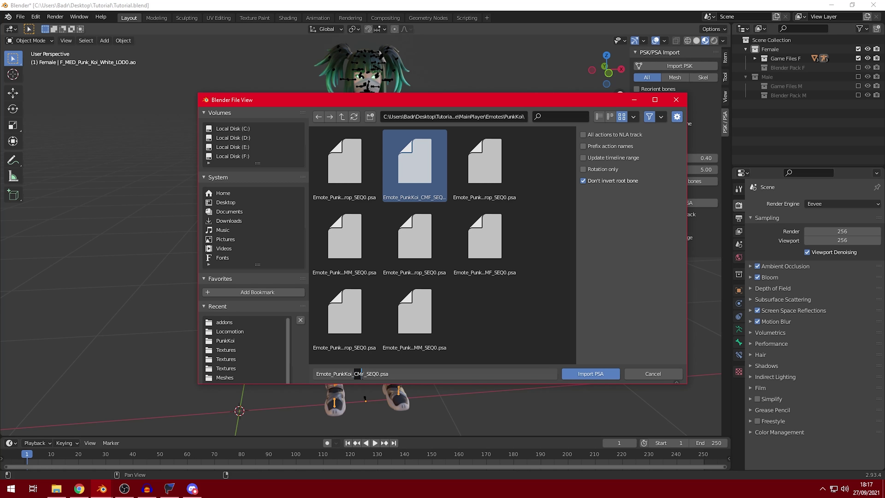
click(361, 374)
click(366, 244)
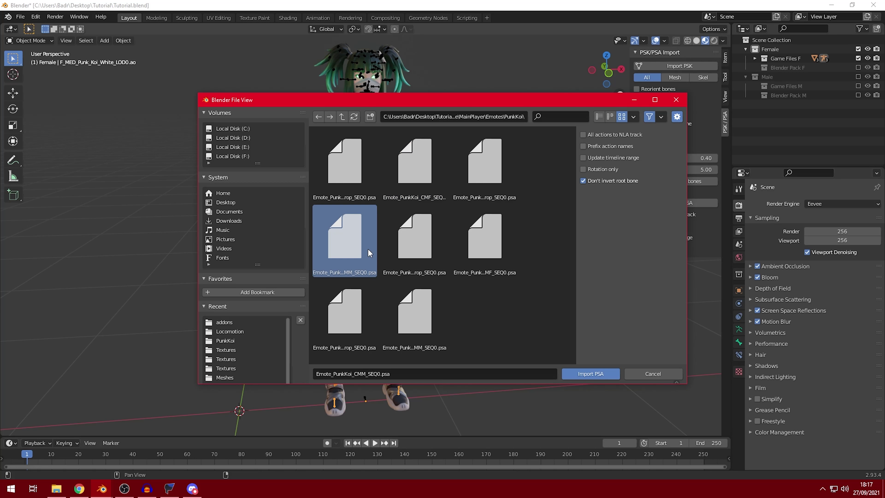
click(361, 374)
click(362, 374)
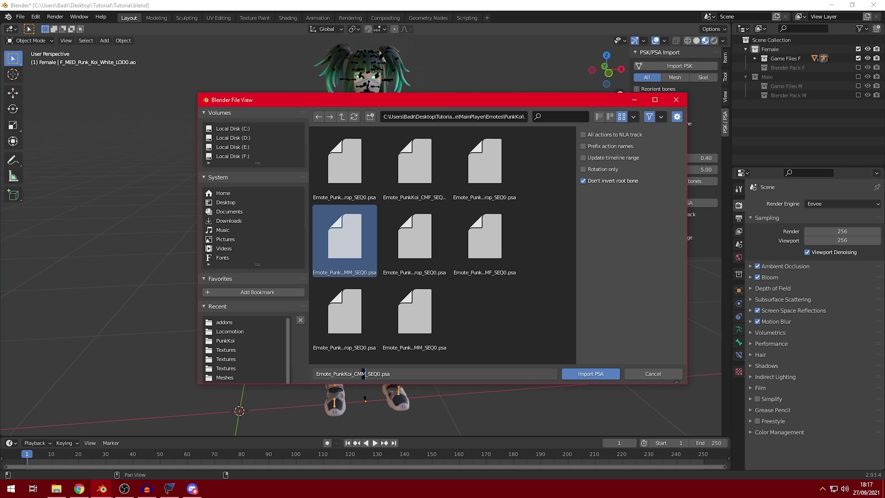
Step: Import Emote_PunkKoi_CMF_SEQ0.psa onto the character's body armature
click(357, 238)
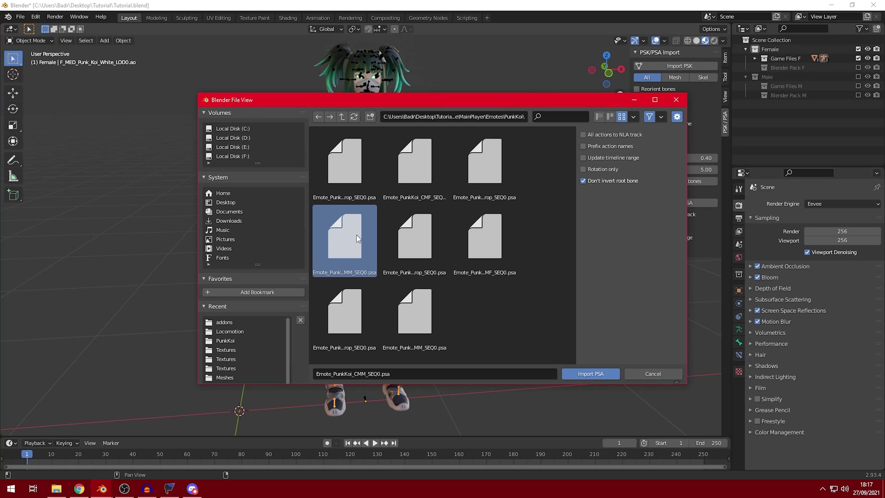
click(413, 161)
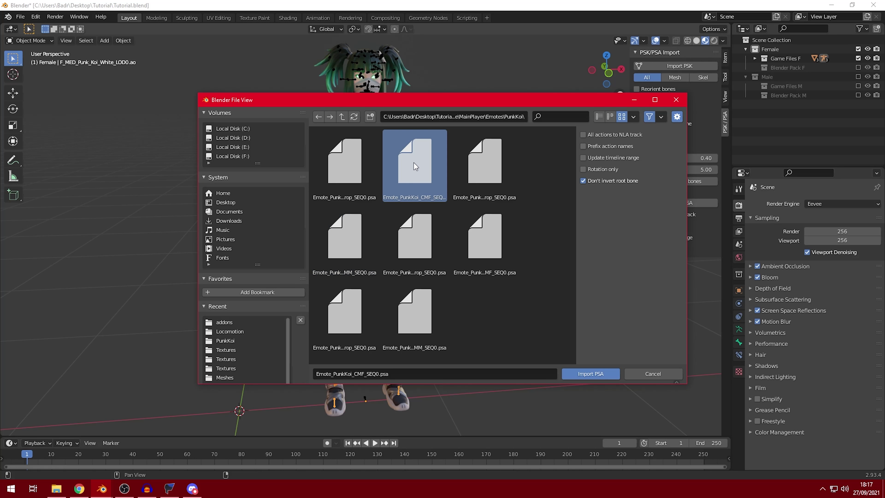
click(595, 375)
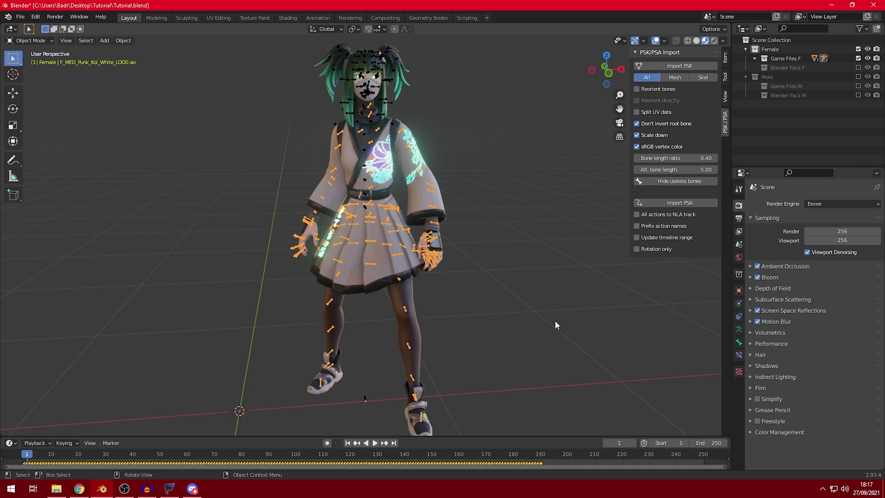
Step: Play the imported emote with viewport overlays hidden, stop playback and show the overlays again
scroll(447, 261, down, 2)
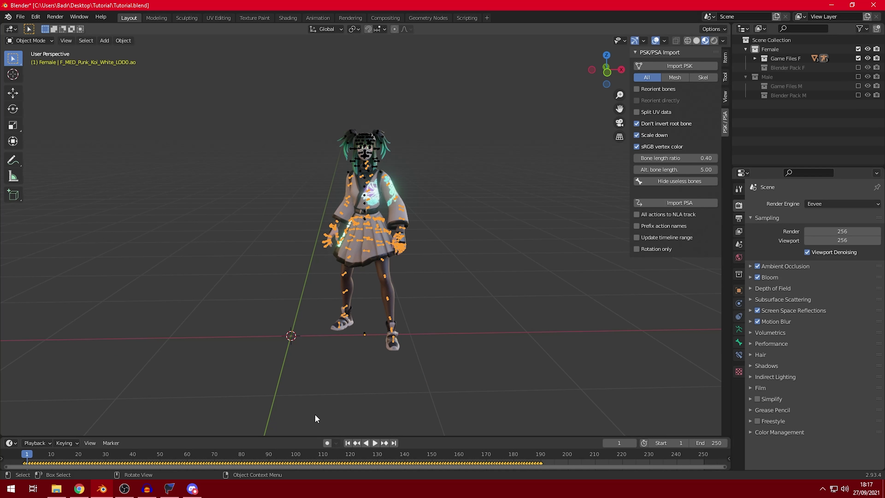
click(374, 443)
key(KP_4)
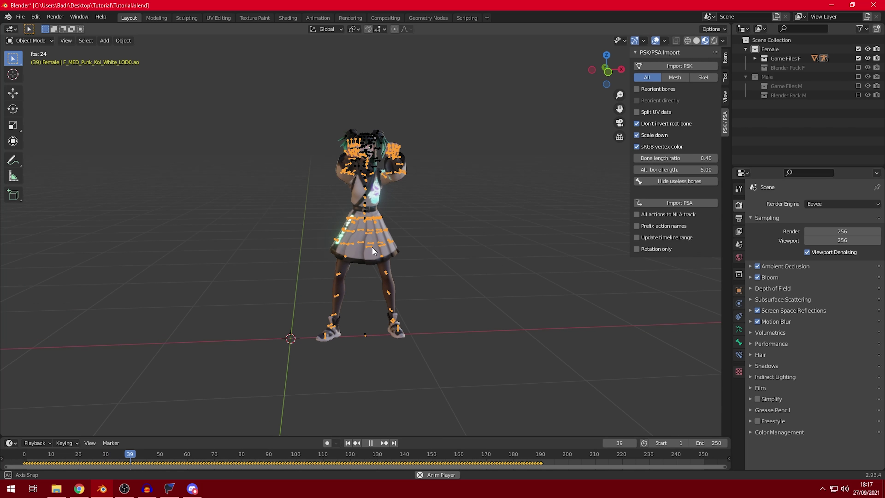
key(shift+alt+z)
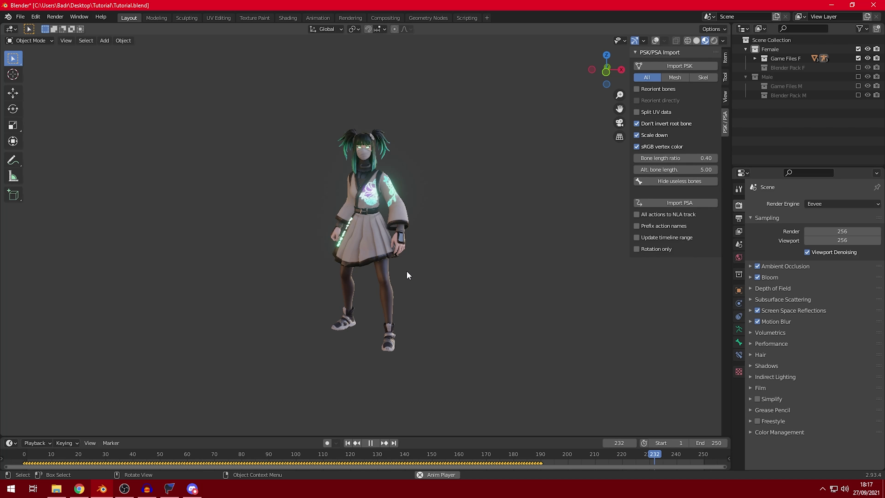
key(space)
middle_drag(377, 306, 397, 203)
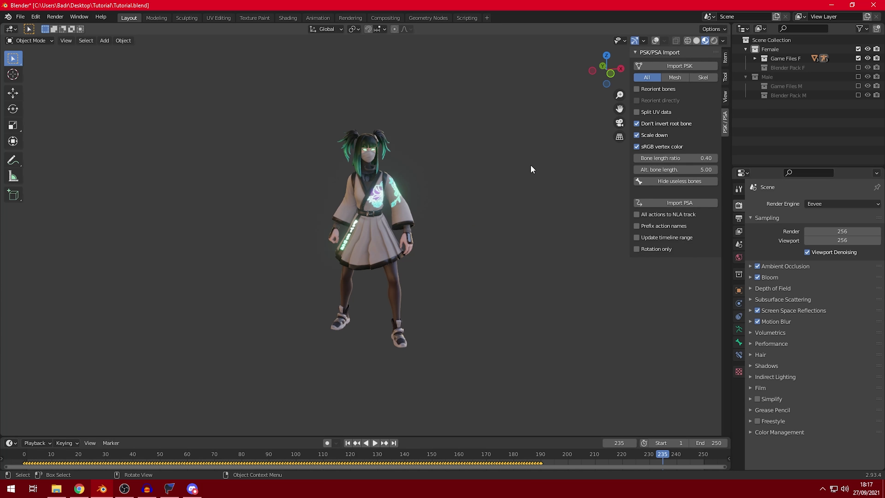
click(655, 40)
Step: Import Emote_PunkKoi_CMF_SEQ0.psa onto the character's head armature
scroll(407, 102, up, 5)
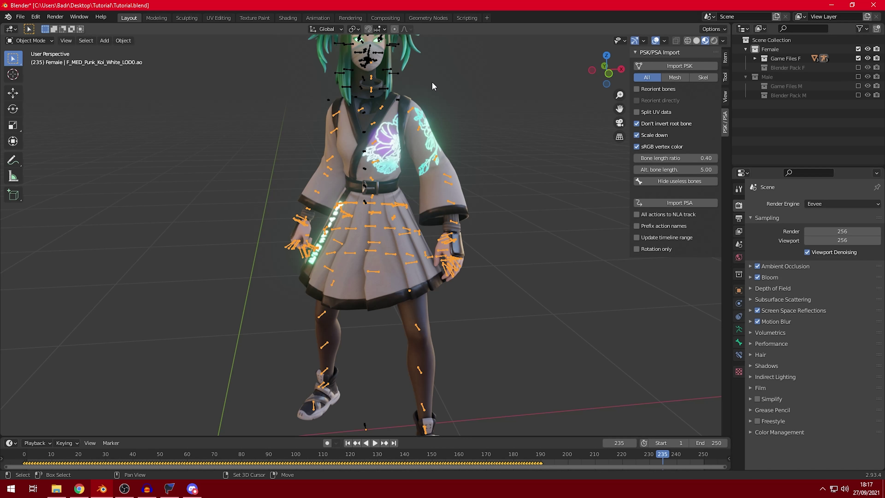
scroll(431, 81, up, 5)
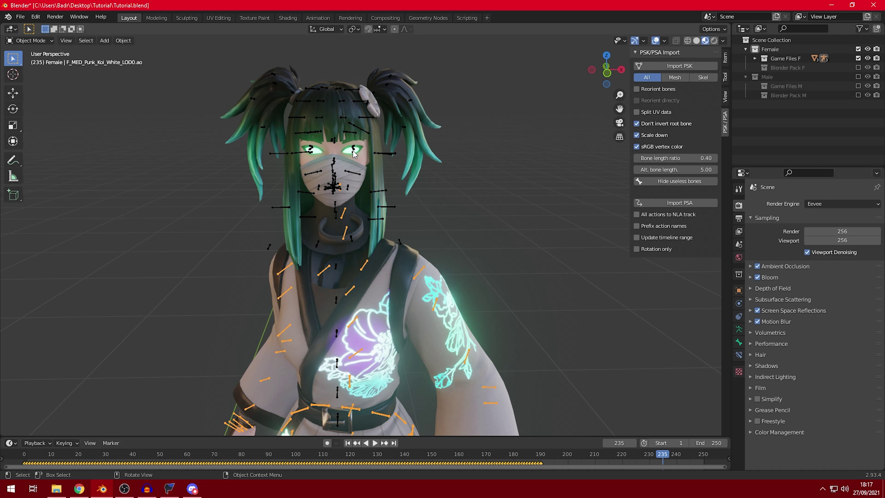
click(354, 155)
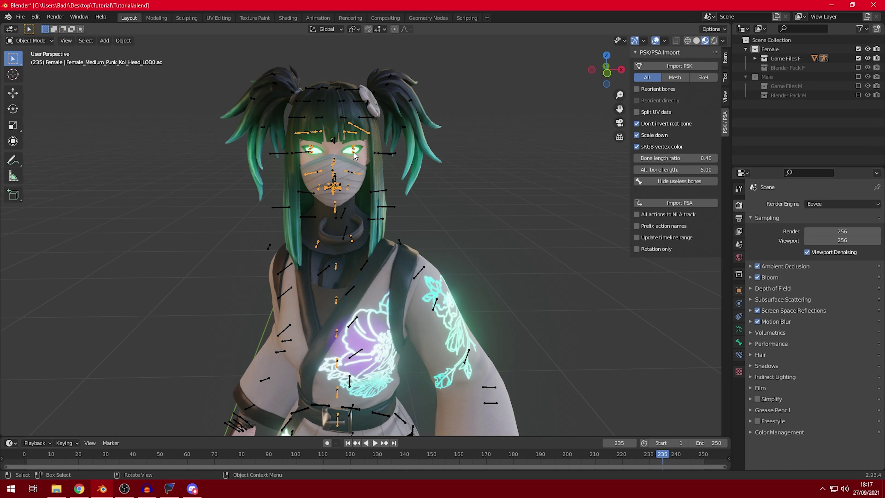
click(675, 204)
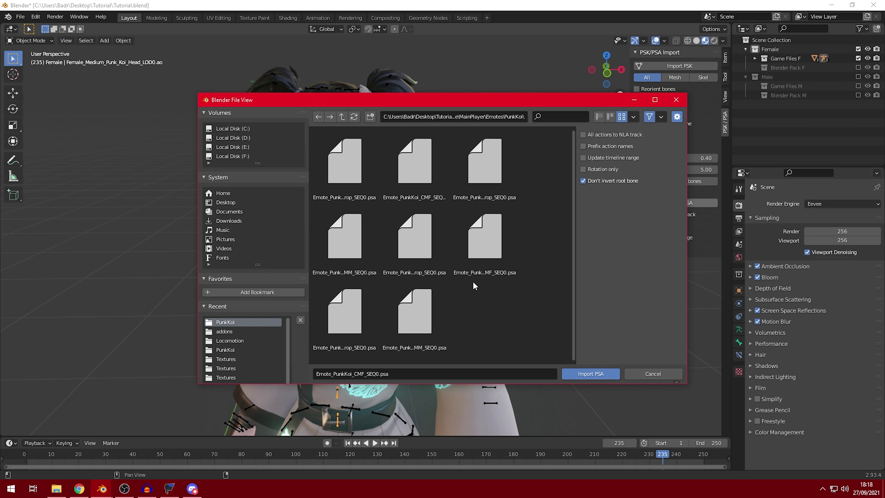
click(409, 178)
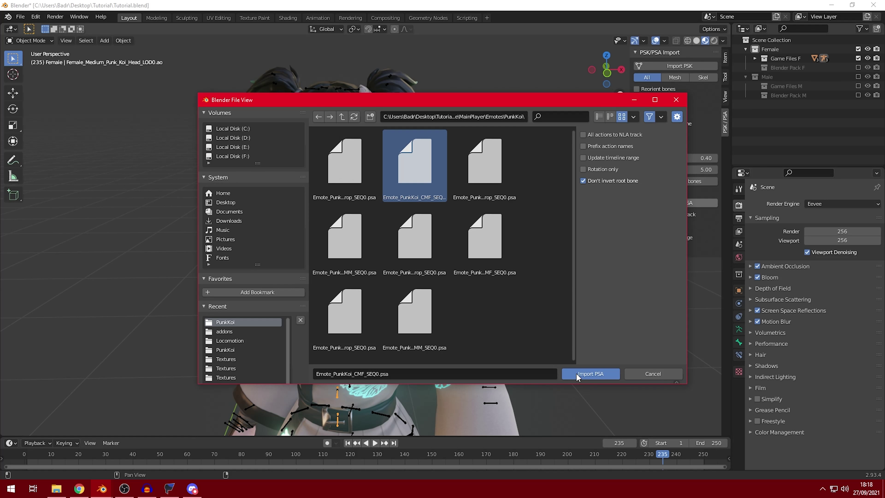
click(592, 374)
Step: Import the same Emote_PunkKoi_CMF_SEQ0.psa animation onto the face accessory armature that carries the hair and mask
middle_drag(594, 372, 337, 120)
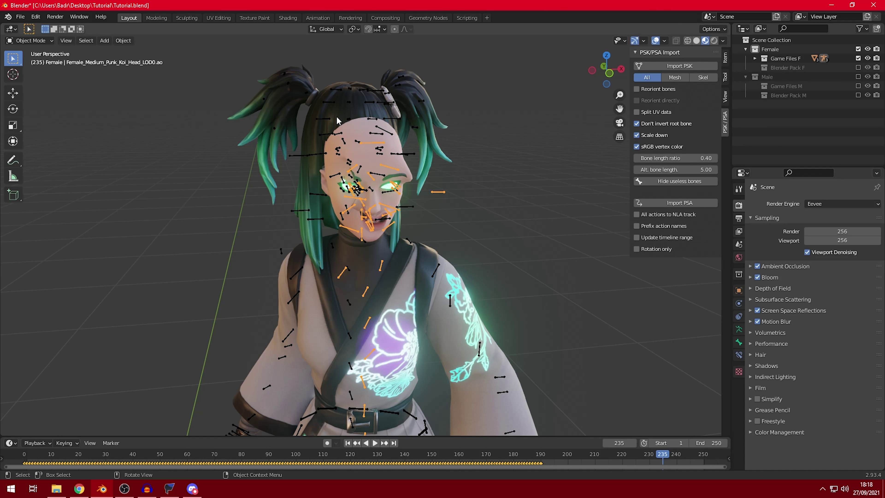
click(308, 98)
click(664, 203)
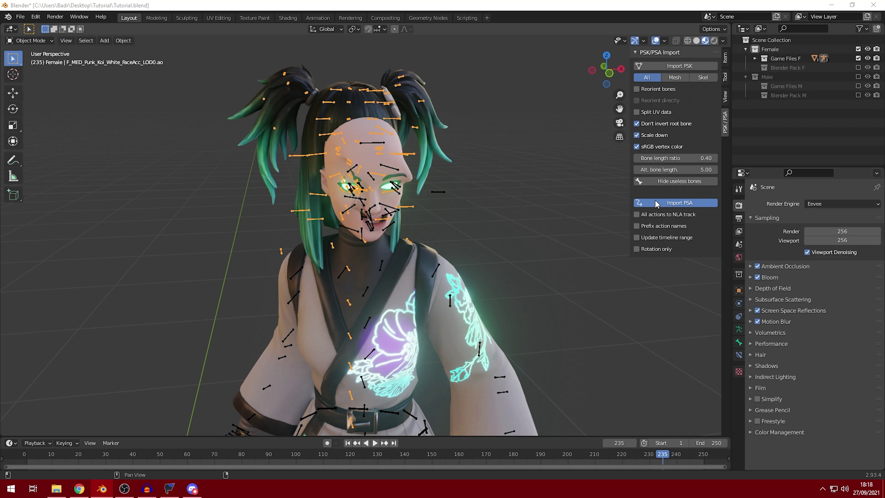
click(416, 167)
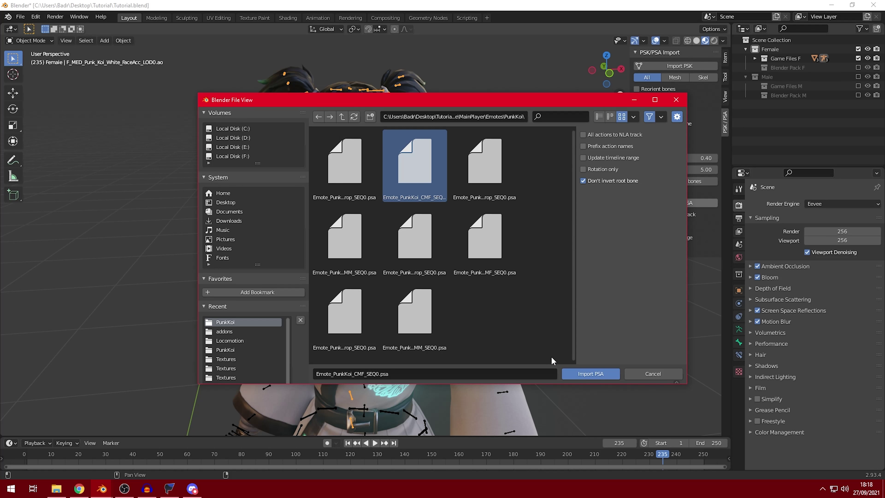
click(591, 372)
Step: Hide the viewport overlays and play the full emote from frame 0, viewing the character from the side
scroll(400, 316, down, 6)
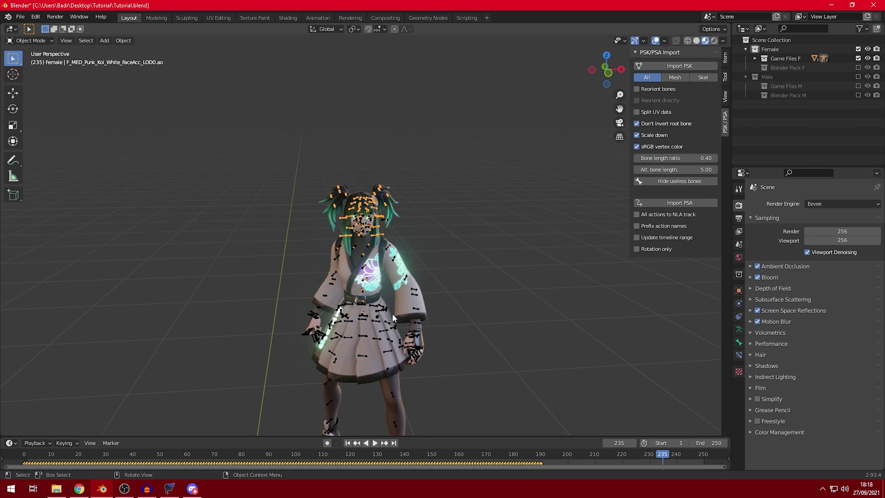
click(655, 41)
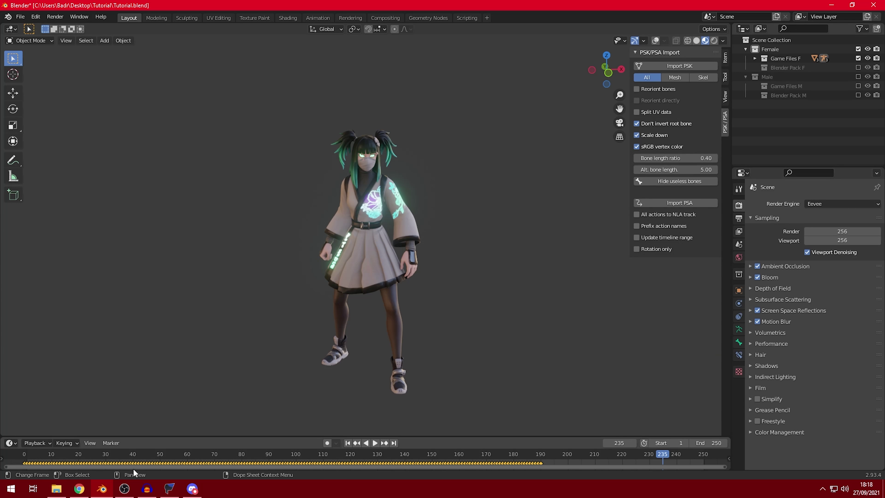
click(24, 454)
key(space)
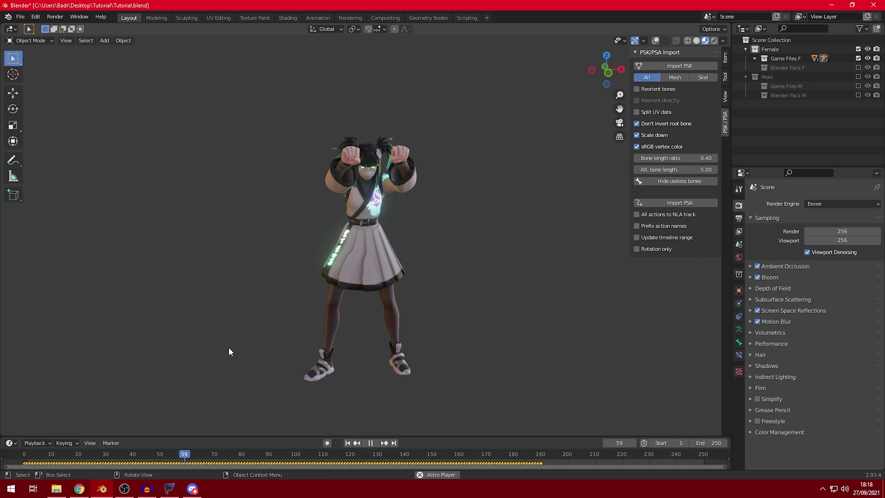
middle_drag(250, 349, 298, 362)
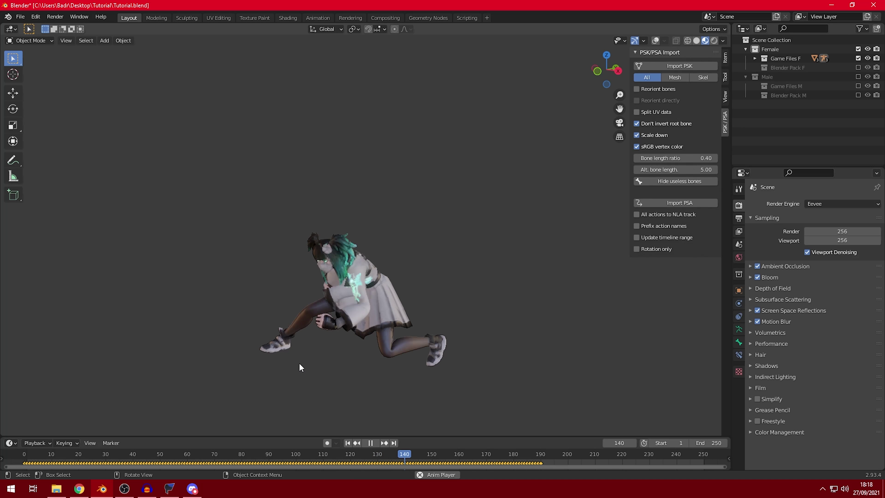
Step: Switch the viewport to solid shading, replay the emote from near its start, and stop playback
click(696, 40)
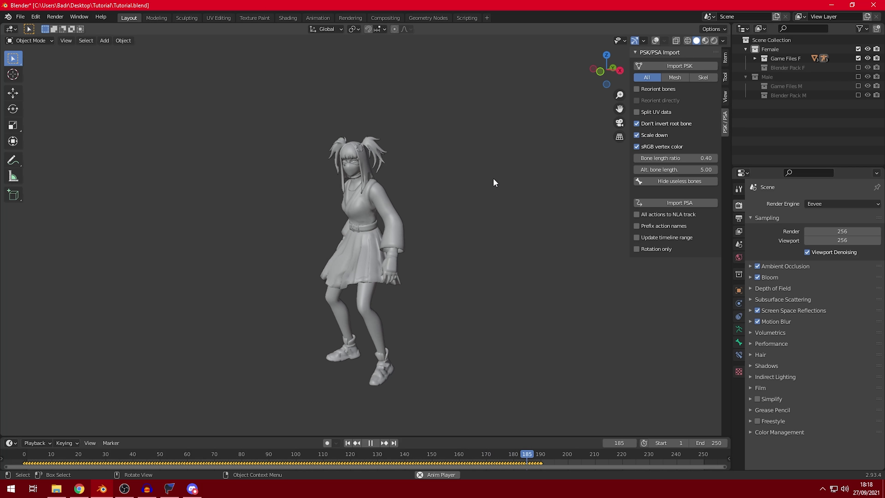
click(51, 455)
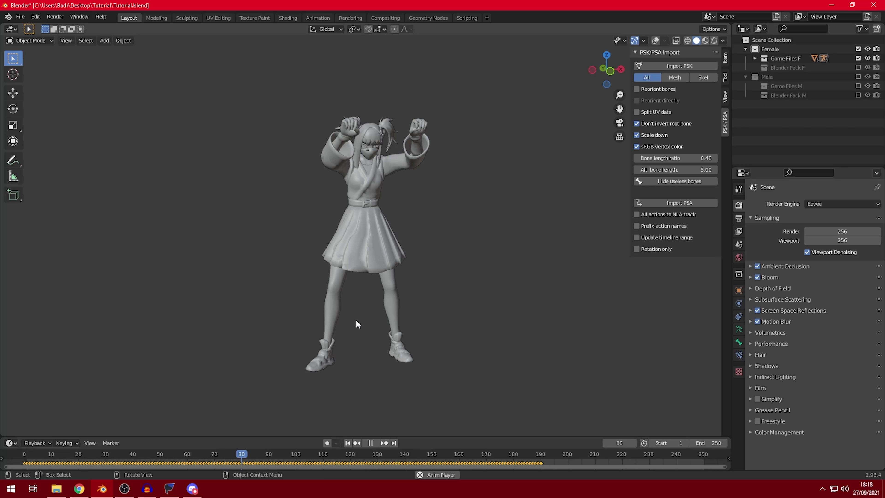
middle_drag(356, 323, 377, 324)
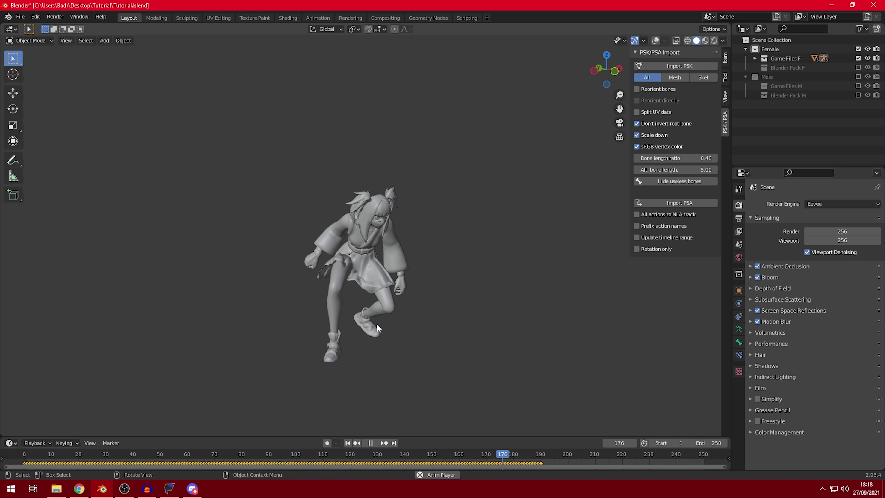
key(space)
shift+middle_drag(415, 324, 663, 46)
Step: Show the viewport overlays and hide the face accessory mesh to expose the character's face
click(656, 40)
scroll(362, 264, up, 8)
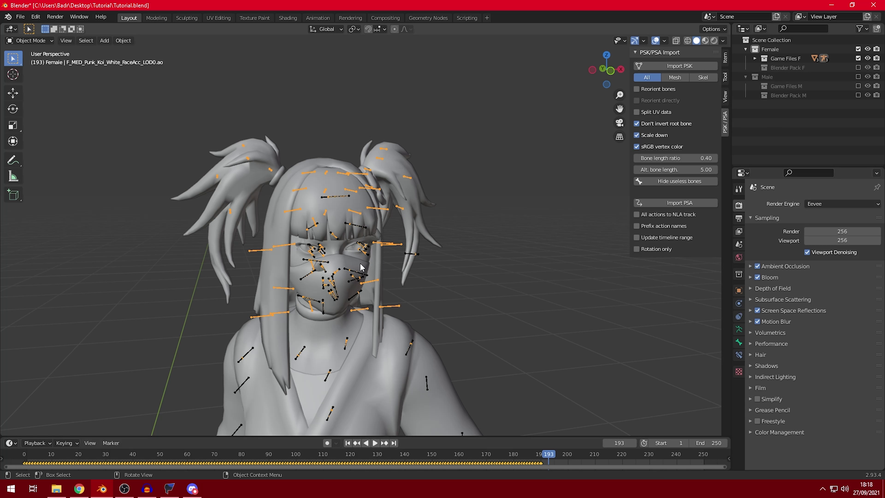
click(343, 264)
middle_drag(343, 264, 399, 269)
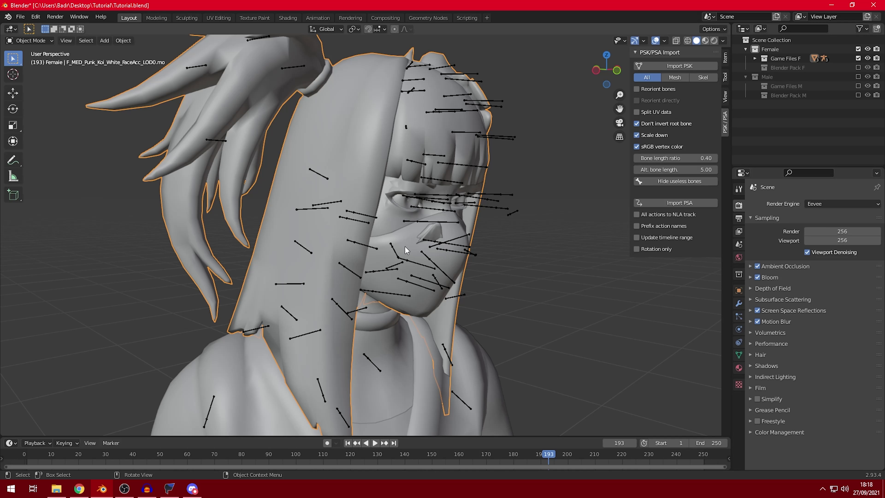
key(h)
scroll(404, 246, down, 5)
middle_drag(405, 246, 401, 265)
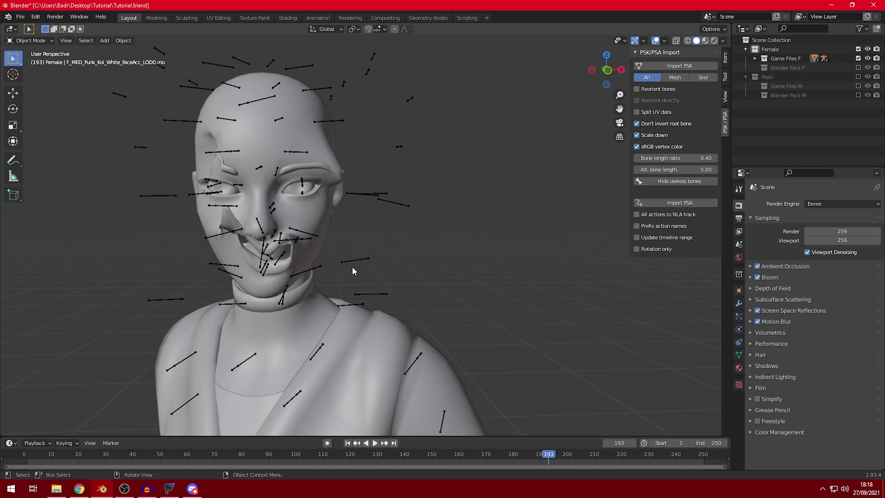
Step: Select the head armature and put it into Pose Mode
click(262, 233)
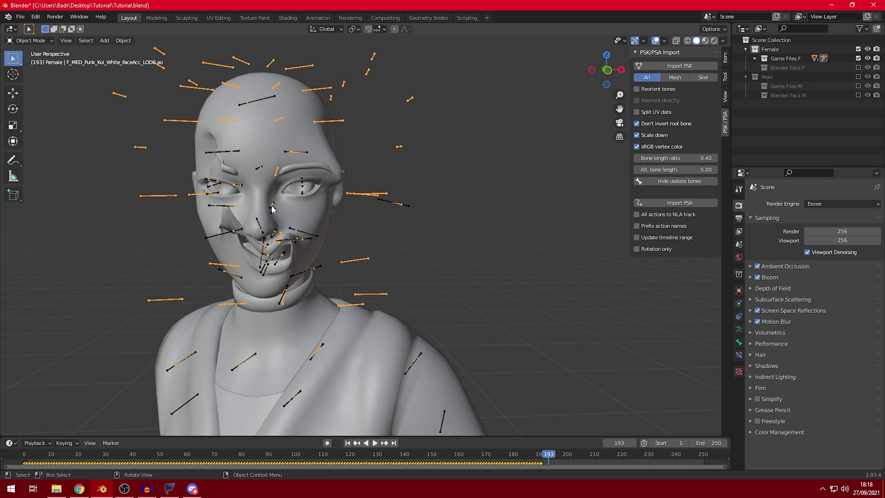
middle_drag(272, 209, 300, 200)
click(334, 175)
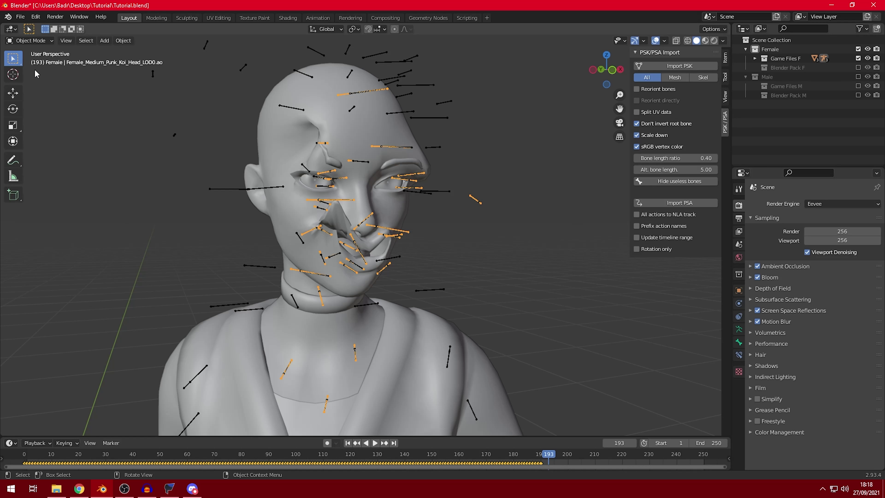
click(30, 40)
click(28, 70)
Step: Delete all keyframes from the head armature's facial bones, then clear those bones' location and rotation
middle_drag(147, 139, 459, 227)
scroll(453, 229, up, 3)
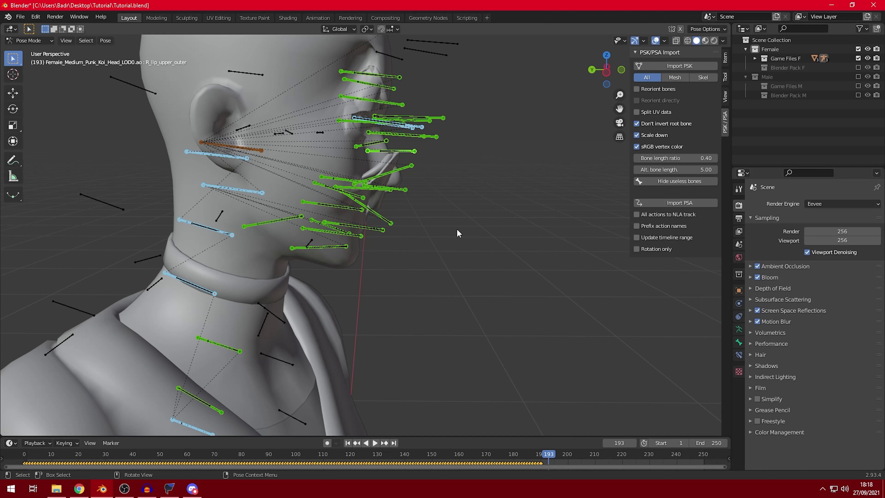
scroll(456, 228, down, 3)
click(452, 162)
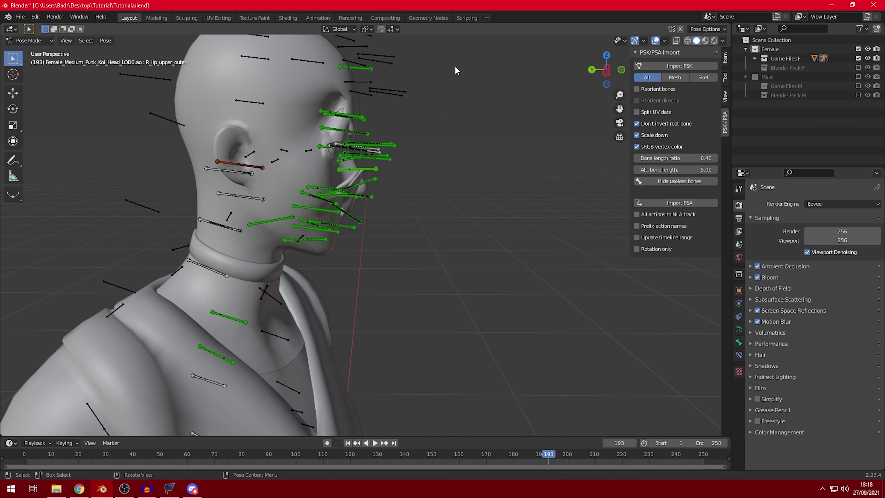
drag(469, 50, 284, 258)
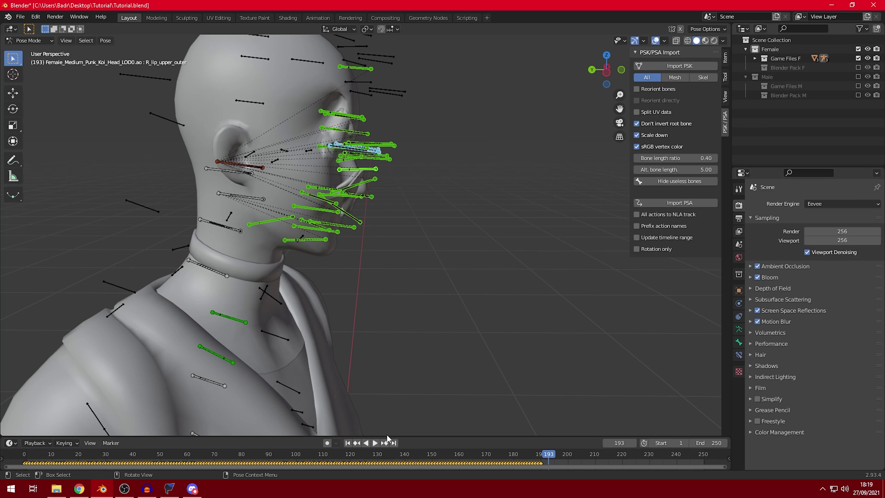
drag(378, 436, 379, 397)
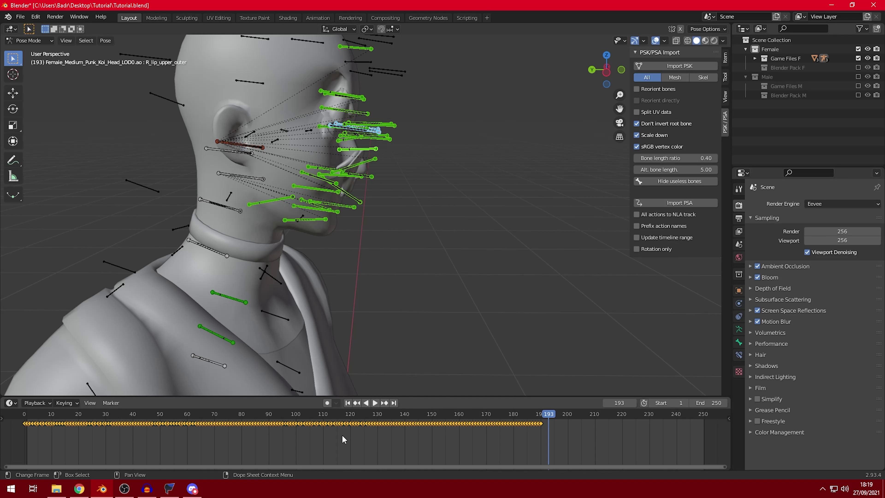
key(Delete)
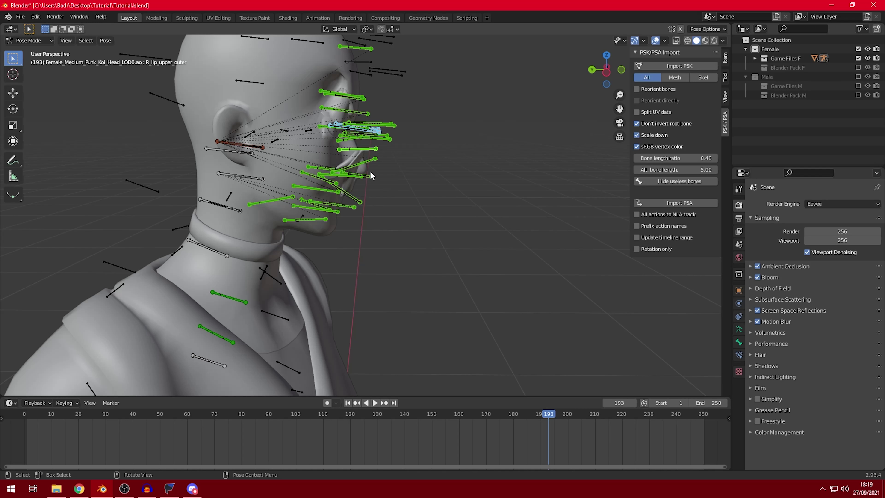
key(alt+g)
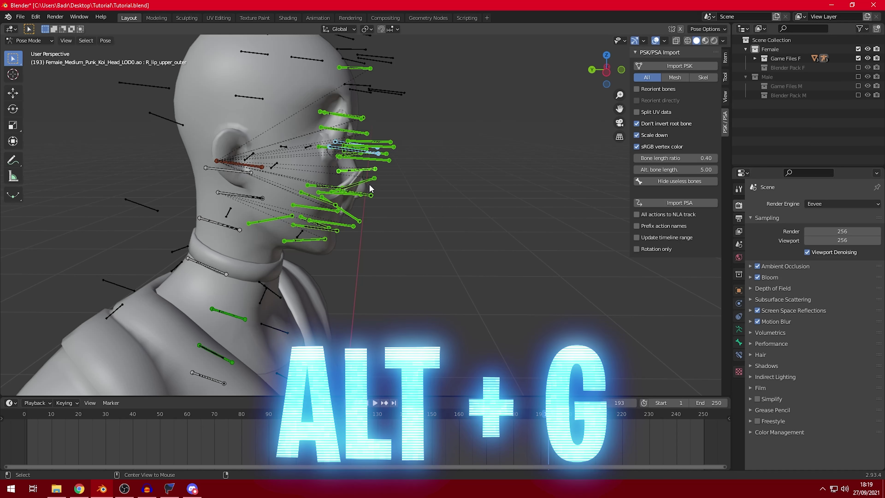
key(alt+r)
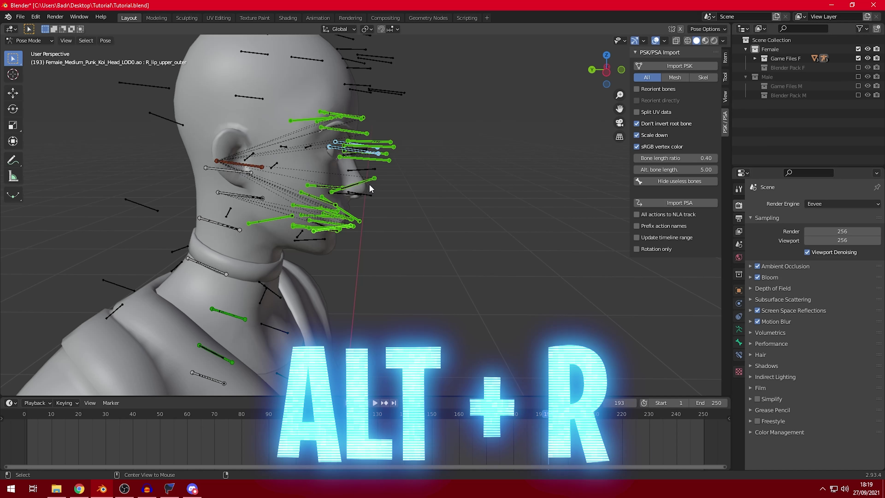
Step: Return the head armature to Object Mode and hide the viewport overlays
middle_drag(369, 184, 97, 106)
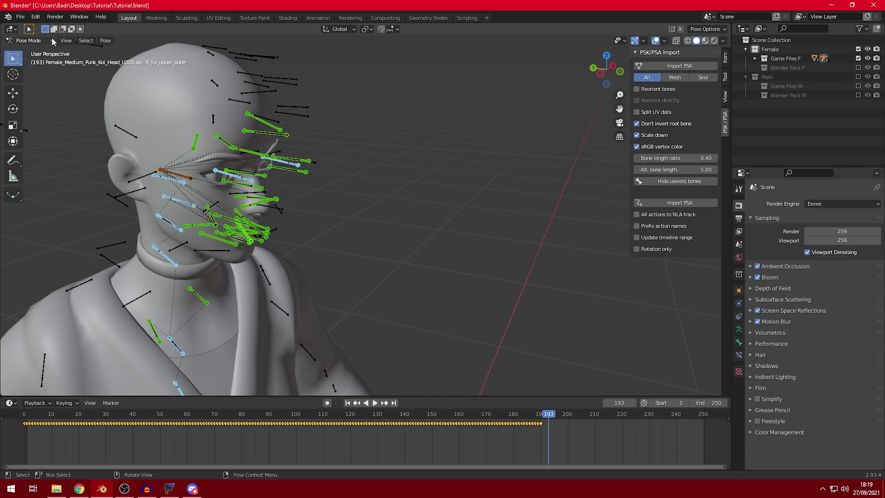
click(29, 41)
click(24, 53)
click(656, 41)
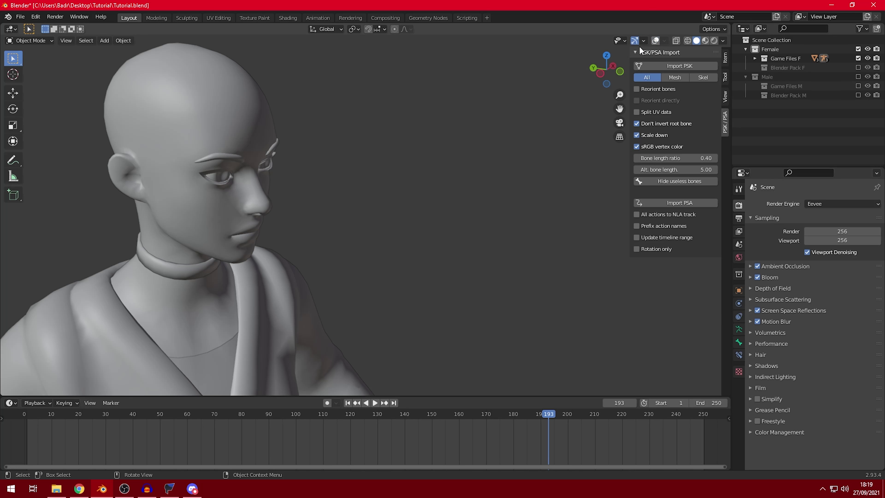
Step: Play part of the animation from a front view and stop to inspect the face in motion
middle_drag(436, 125, 363, 251)
key(space)
click(368, 418)
key(space)
scroll(343, 308, down, 5)
scroll(343, 248, up, 4)
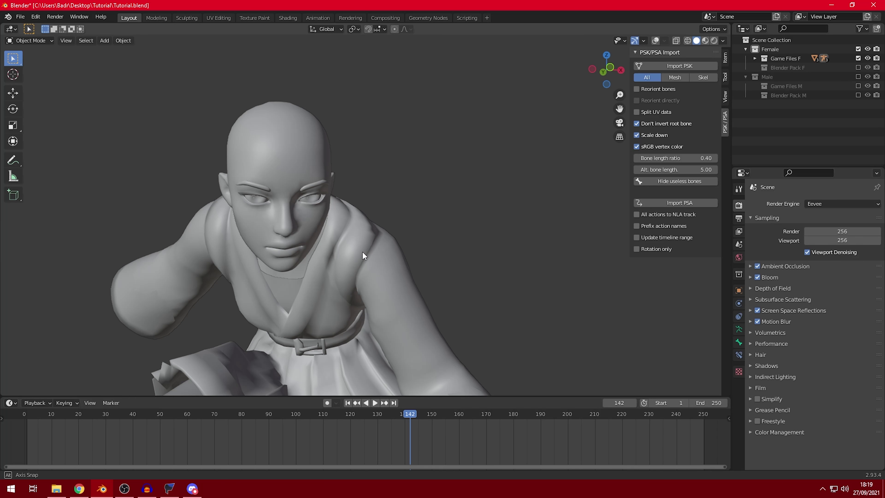
Step: Expand the Game Files F collection and its face accessory armature, and unhide the face accessory mesh
click(755, 58)
click(764, 67)
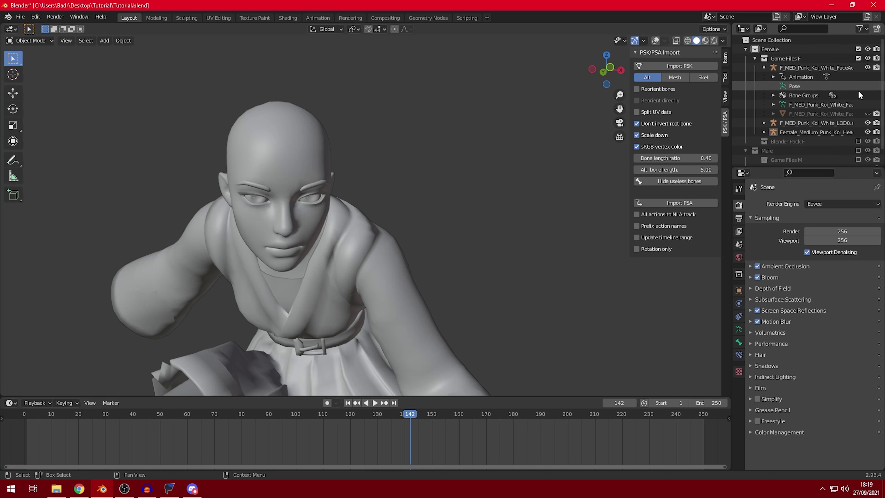
scroll(417, 179, down, 5)
Step: Play the complete character's emote from the first frame, stop playback, and show the viewport overlays again
key(space)
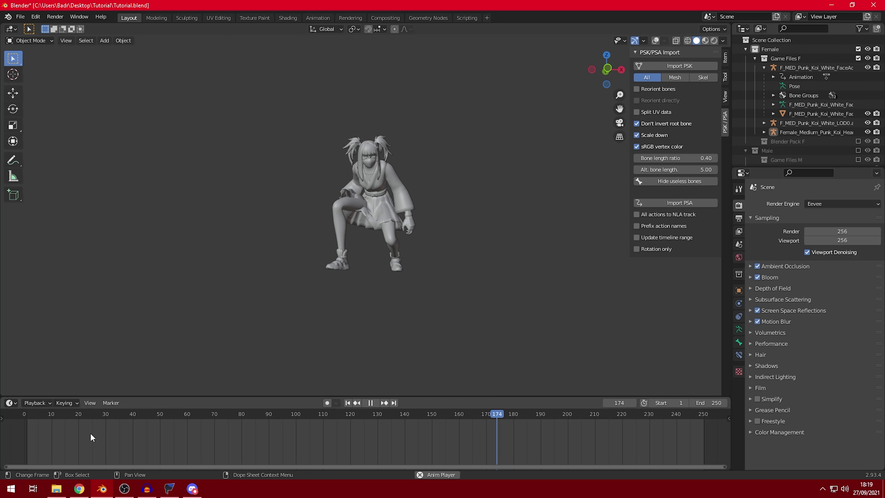
key(shift+Left)
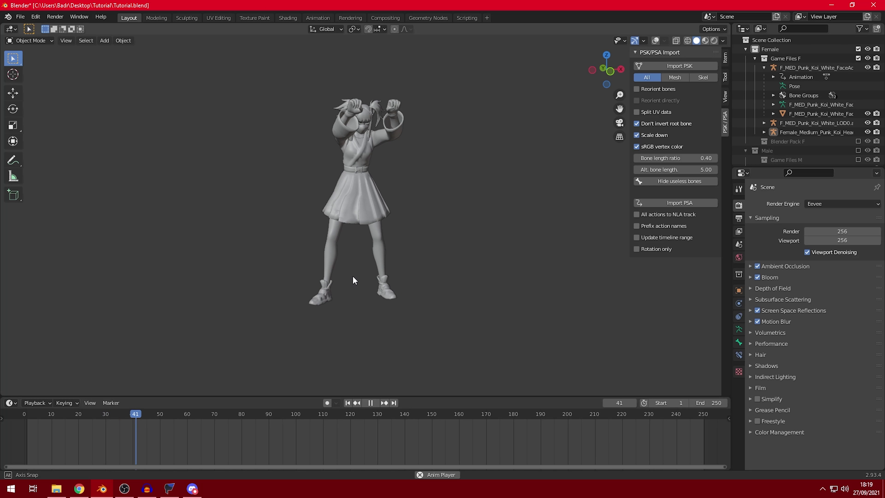
middle_drag(342, 278, 306, 287)
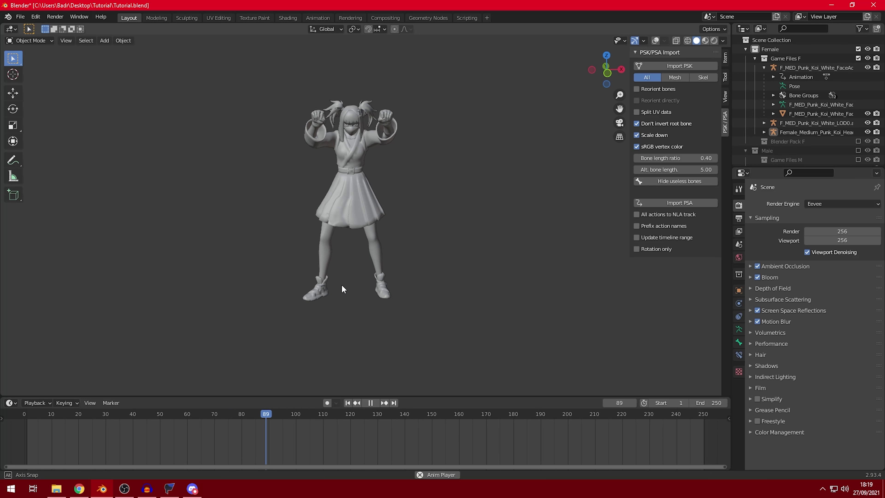
key(space)
click(655, 41)
middle_drag(545, 132, 412, 172)
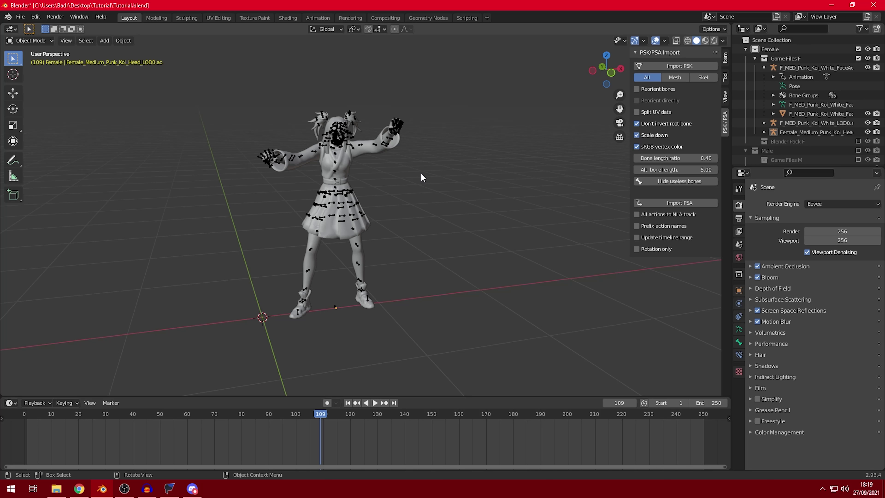
Step: Continue playing the female character's emote from a front view and stop playback
middle_drag(420, 172, 406, 173)
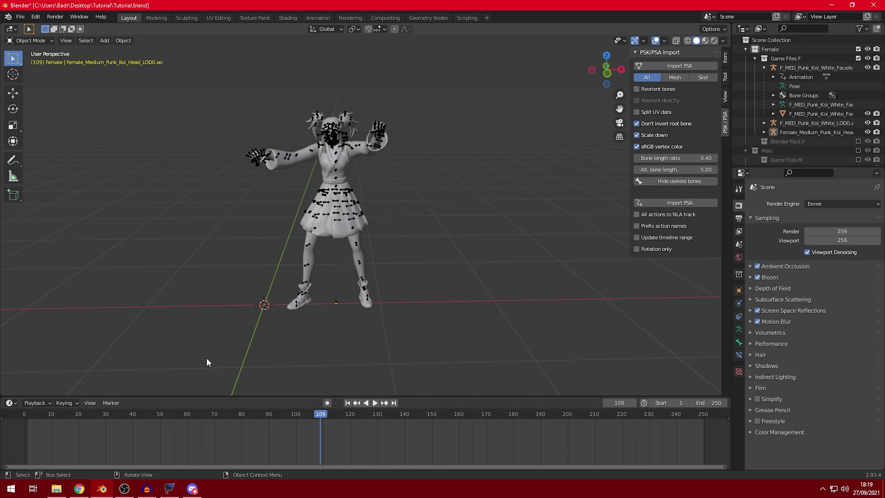
key(space)
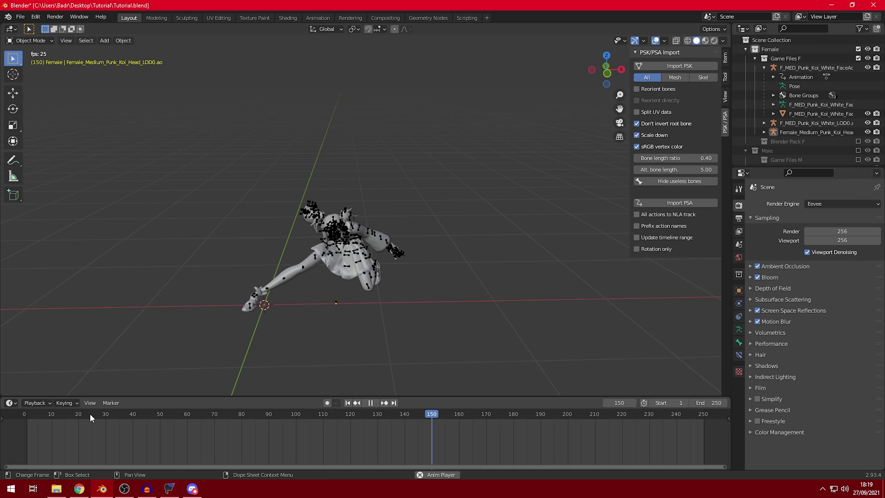
key(space)
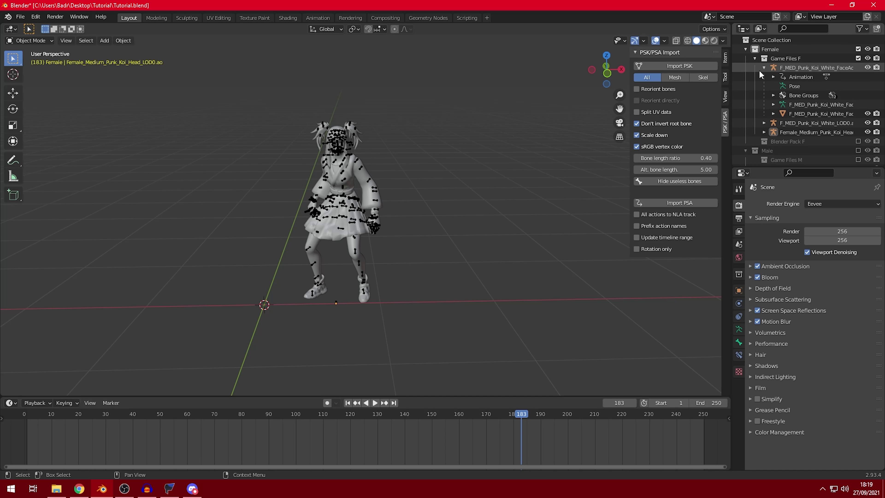
Step: Exclude the Game Files F collection, then enable and expand the Blender Pack F collection
click(755, 59)
click(858, 59)
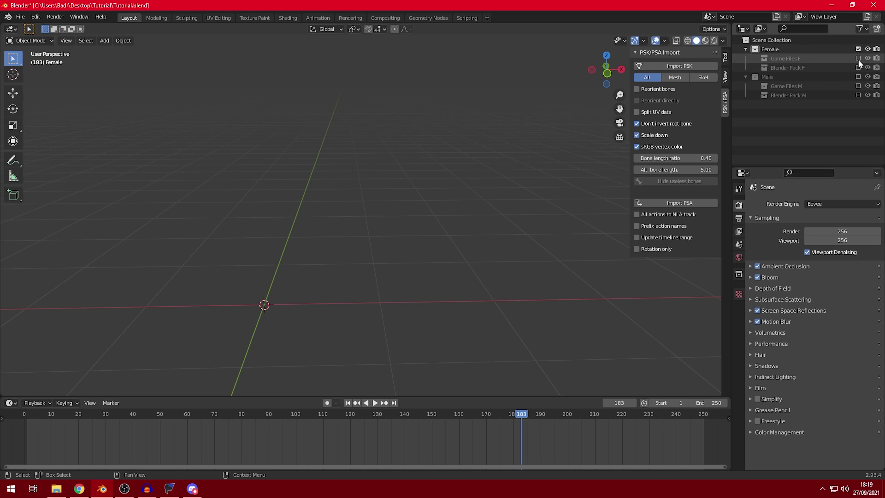
click(858, 67)
click(754, 68)
Step: Import Emote_PunkKoi_CMF_SEQ0.psa onto the F_MED_Bane armature
shift+middle_drag(349, 132, 425, 148)
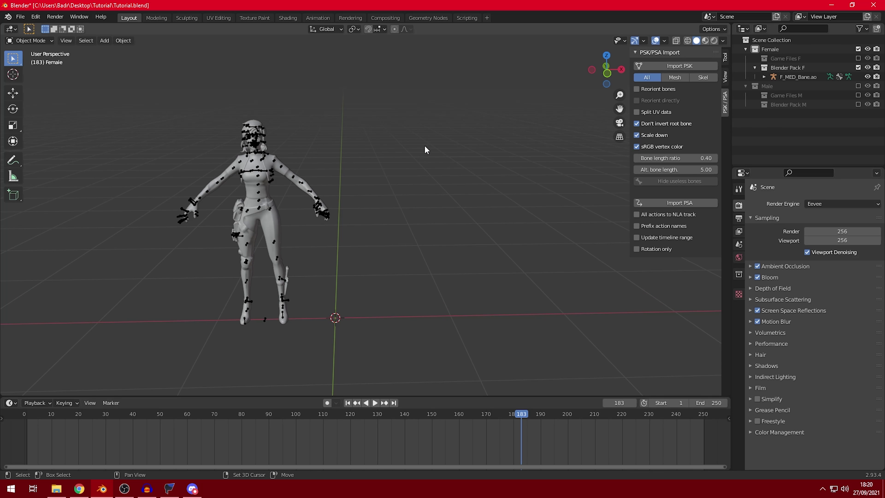
scroll(493, 120, up, 1)
shift+middle_drag(319, 160, 380, 156)
scroll(380, 156, up, 1)
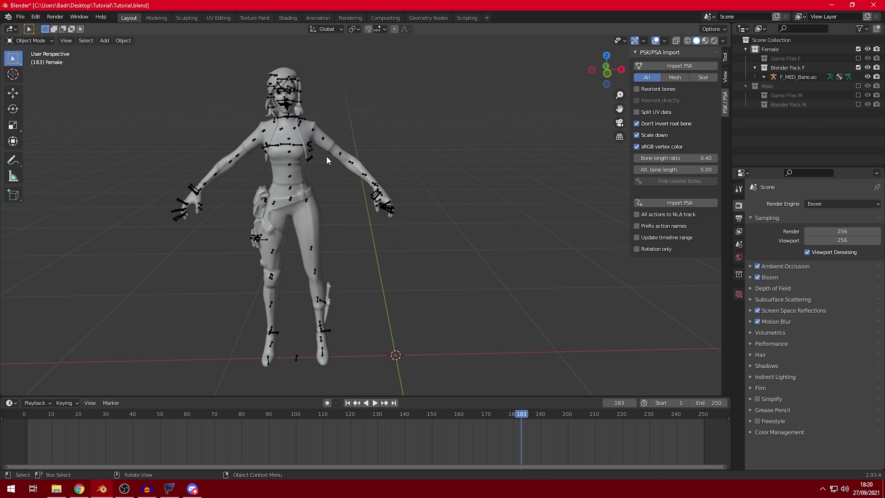
click(340, 157)
scroll(306, 118, up, 2)
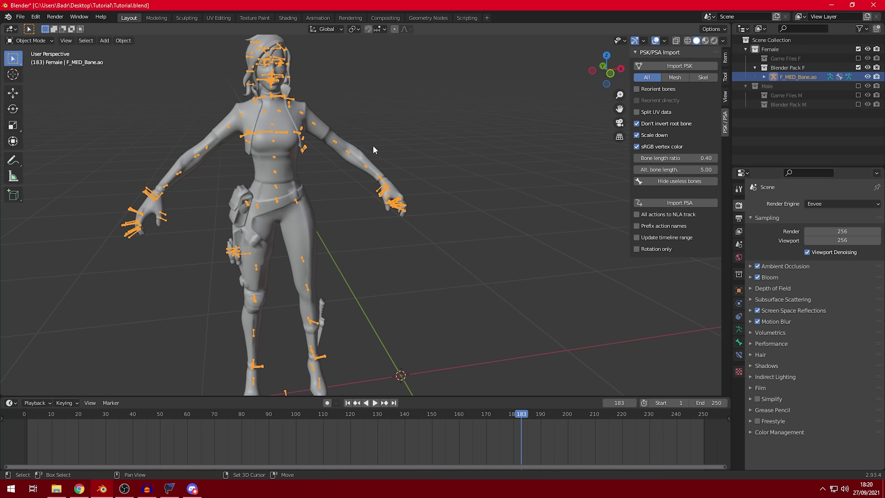
middle_drag(373, 150, 460, 139)
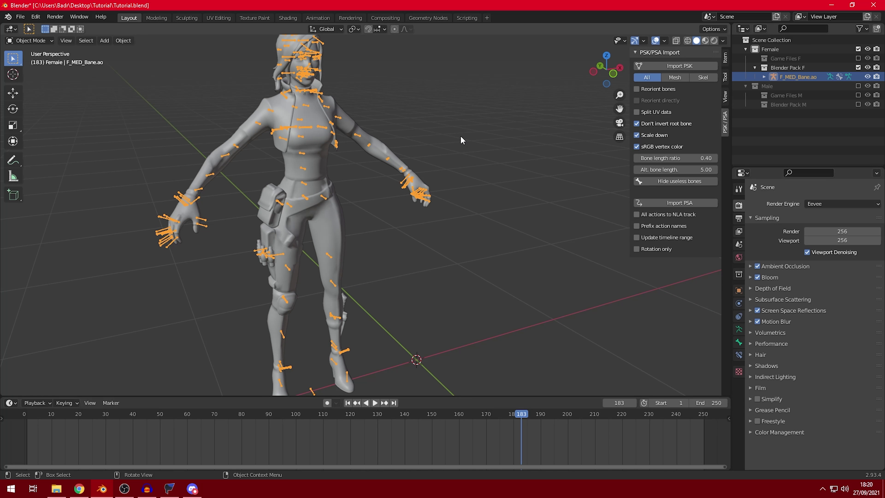
click(680, 202)
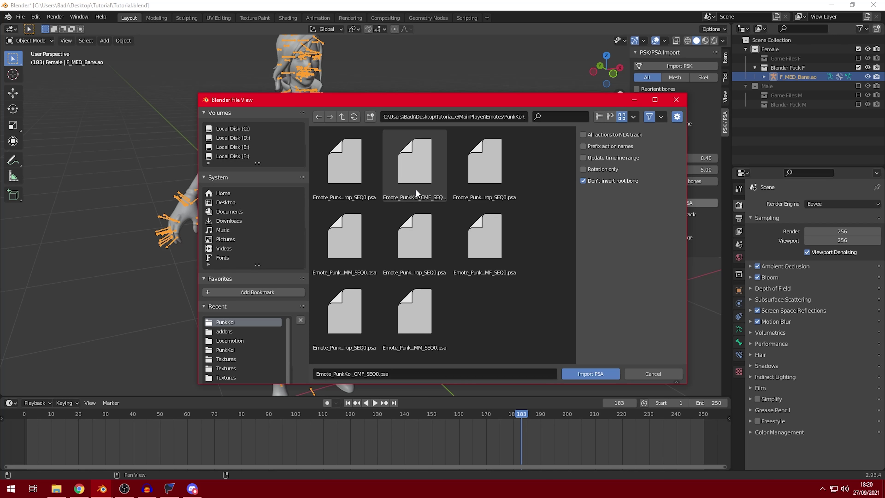
click(416, 188)
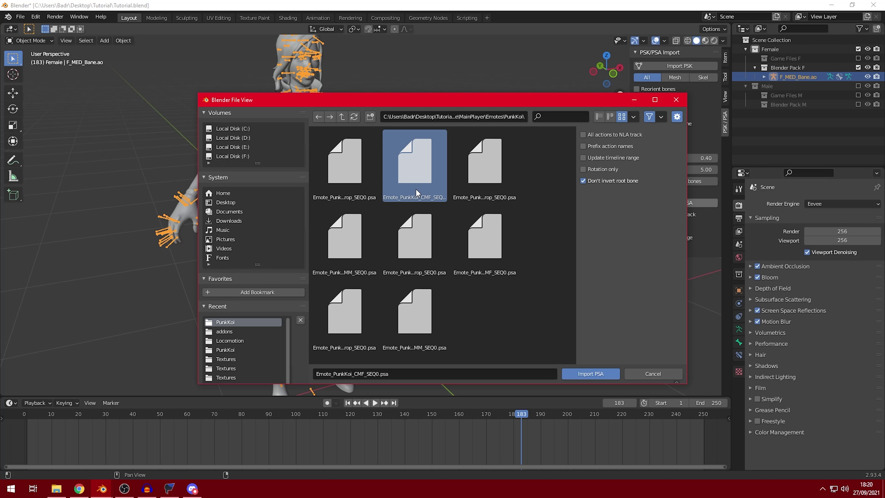
click(597, 374)
Step: Play the imported animation on the Blender Pack female model, view it from the side, and stop playback
scroll(473, 300, down, 6)
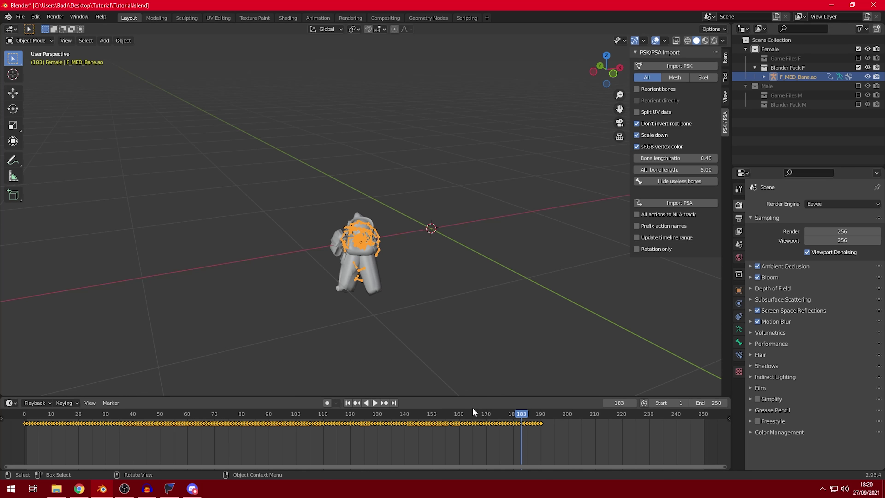
middle_drag(244, 366, 402, 306)
key(space)
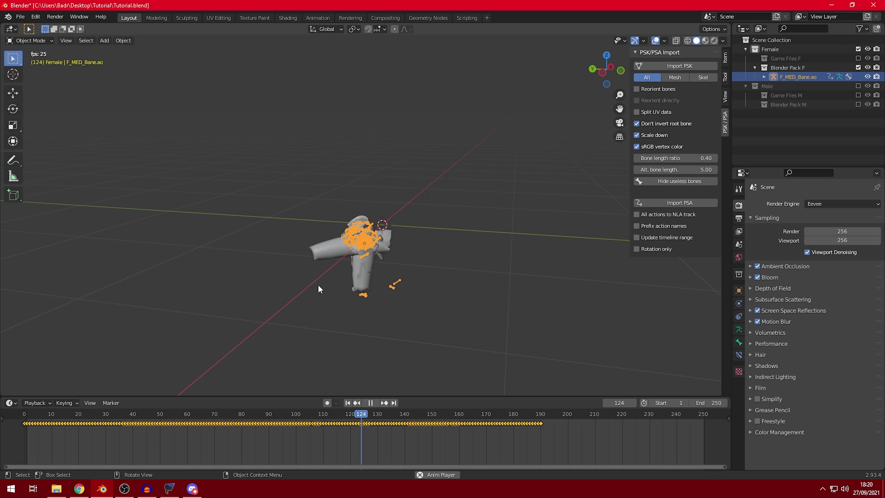
key(space)
Step: Exclude the female collections, enable the Male collection without Blender Pack M, and expand Game Files M
click(858, 67)
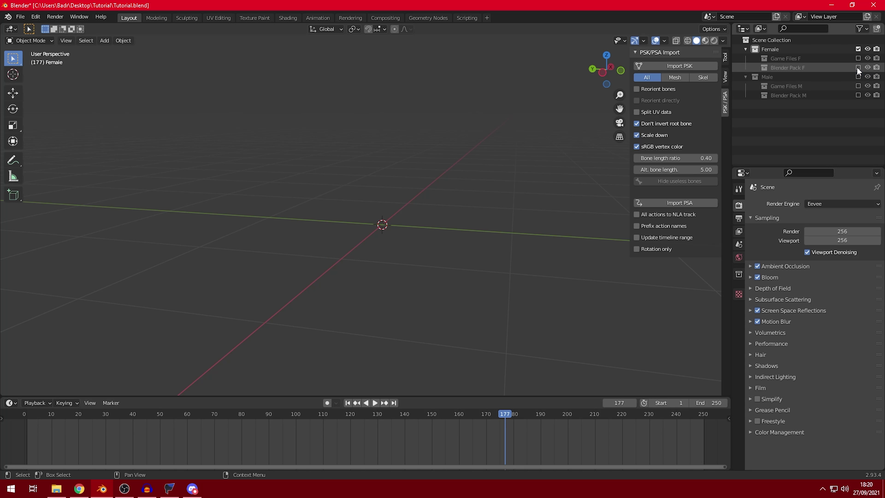
click(858, 49)
click(858, 77)
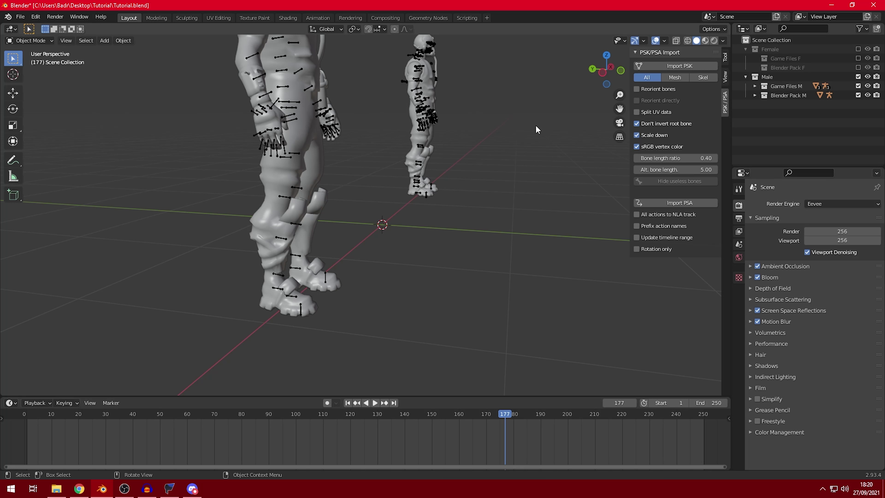
middle_drag(536, 130, 492, 197)
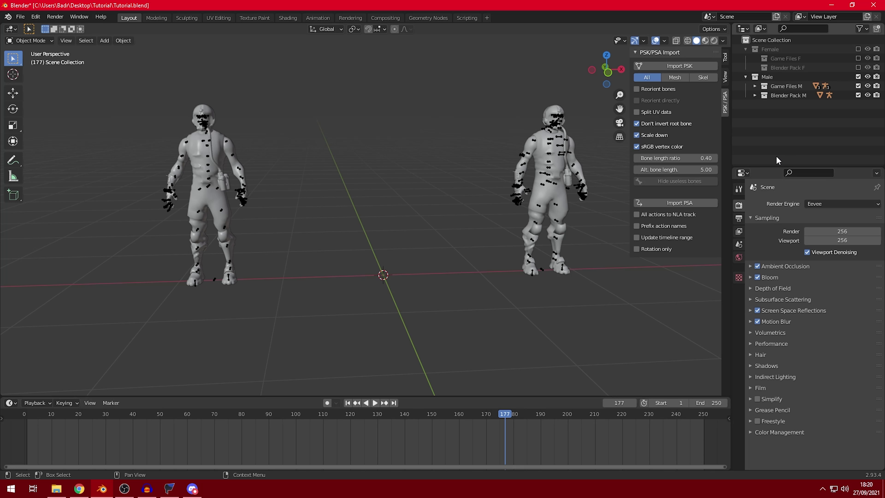
click(858, 95)
click(755, 86)
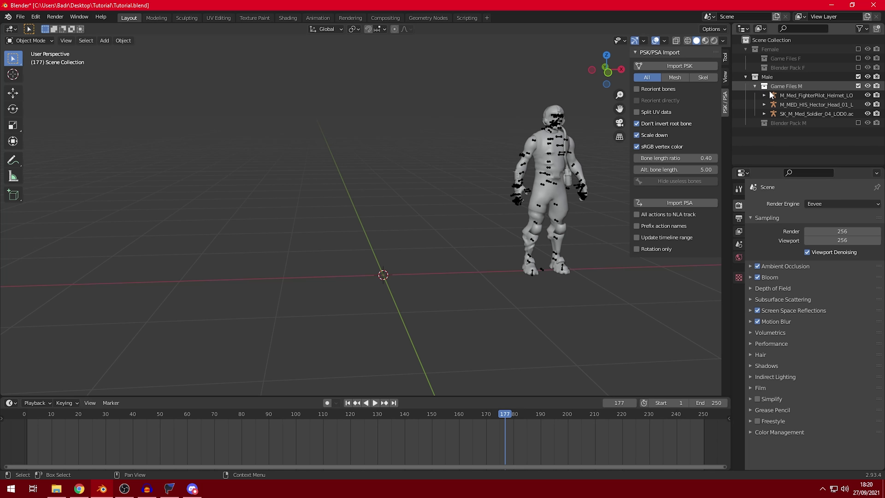
Step: Import the male animation Emote_PunkKoi_CMM_SEQ0.psa onto the SK_M_Med_Soldier_04 body armature
scroll(570, 173, up, 3)
shift+middle_drag(570, 172, 373, 223)
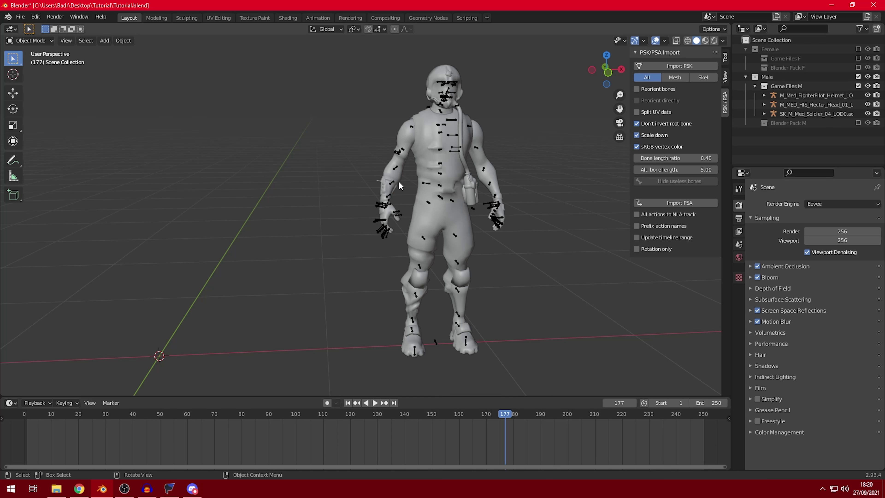
click(396, 186)
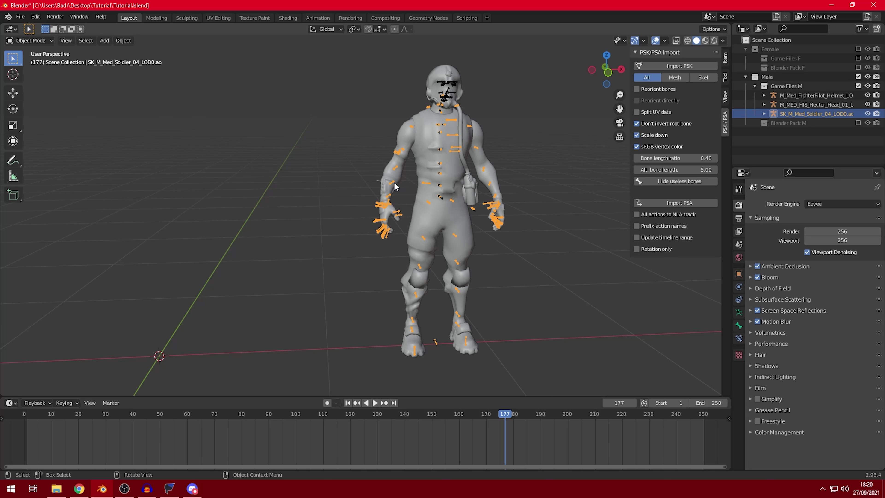
click(663, 201)
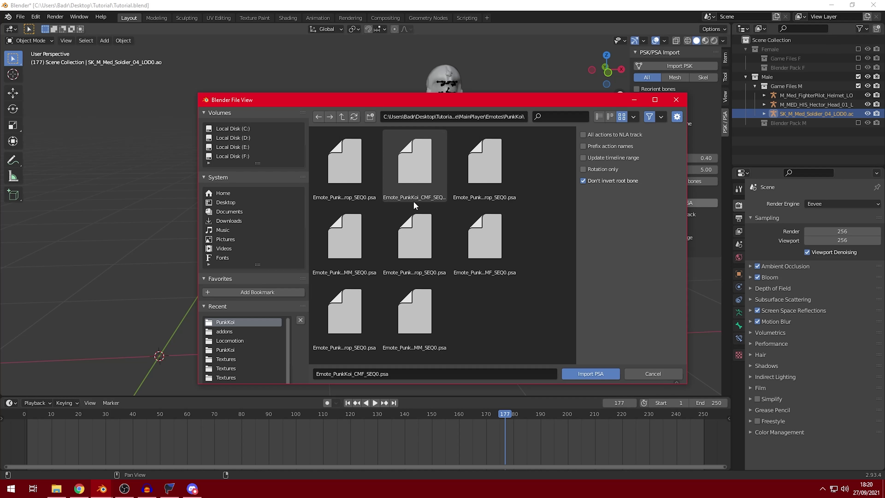
click(408, 181)
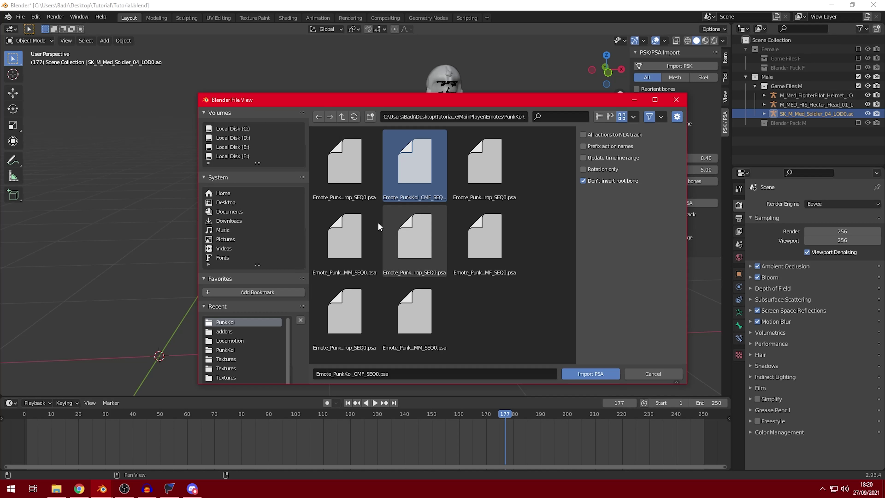
click(365, 375)
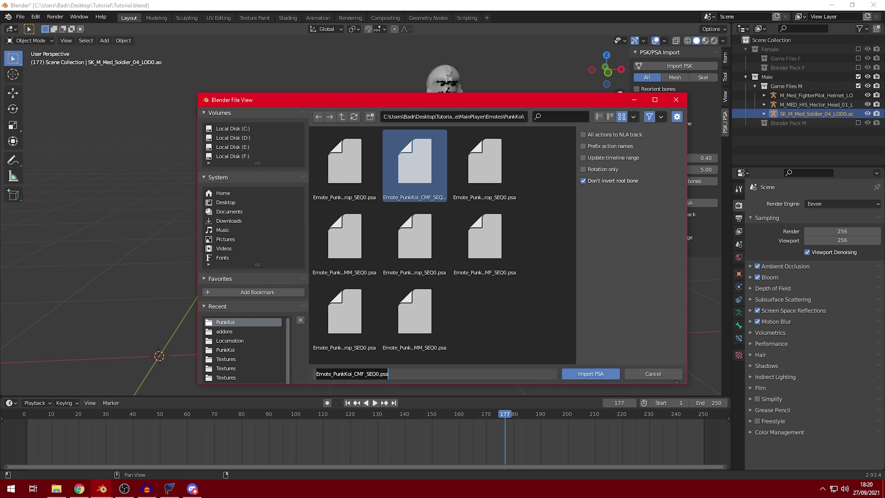
click(365, 374)
click(381, 239)
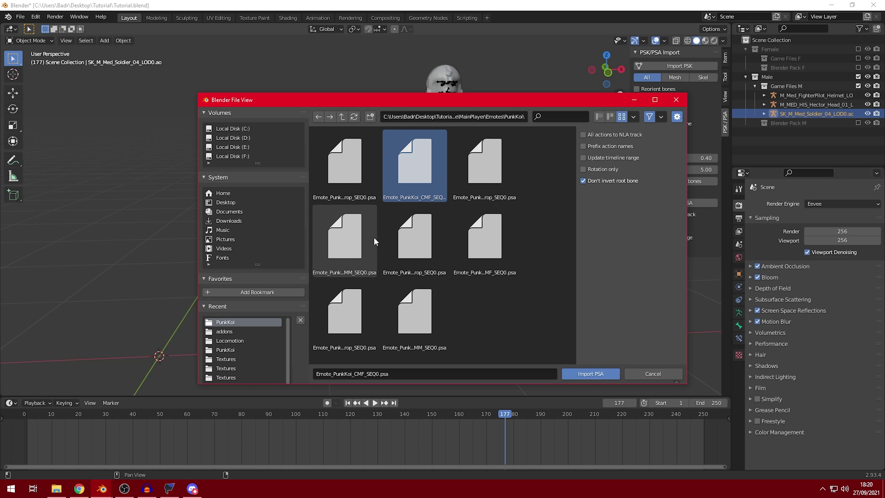
click(342, 249)
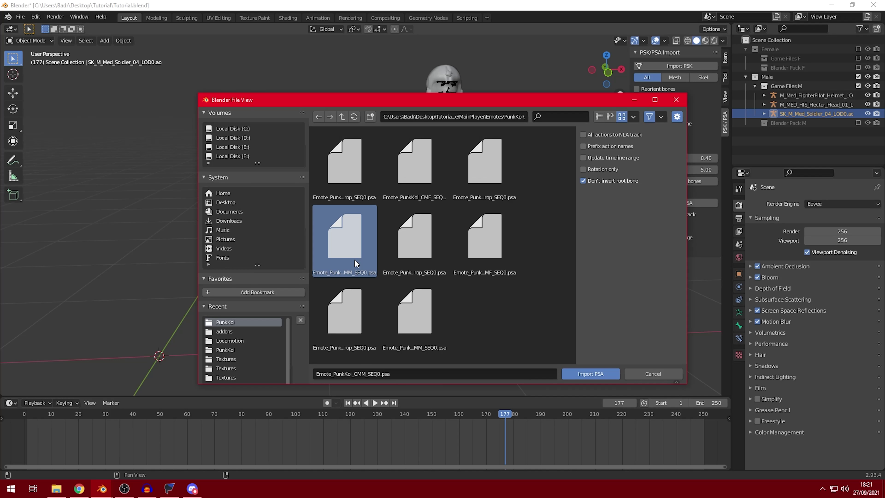
click(585, 375)
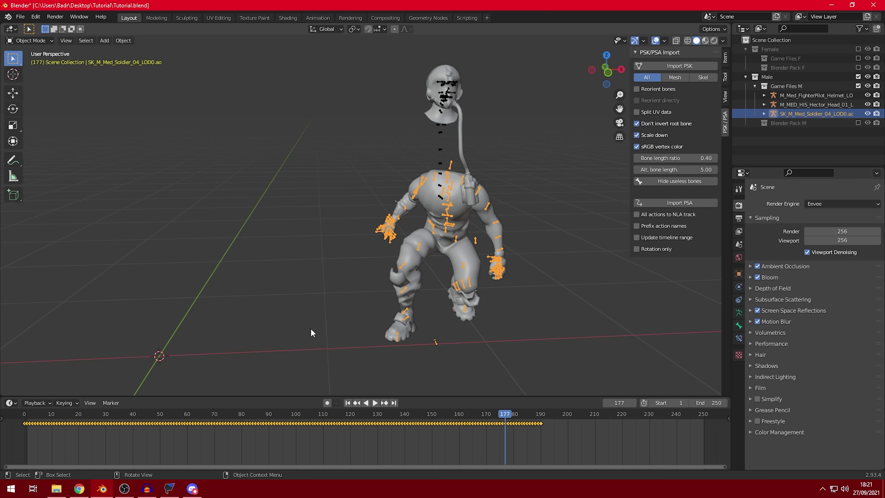
Step: Play the male body's emote from the first frame and stop playback
key(shift+Left)
key(space)
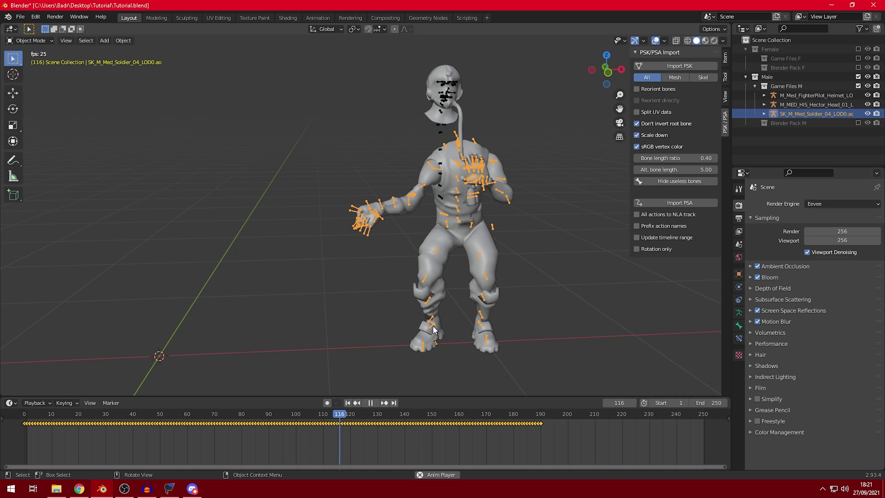
key(space)
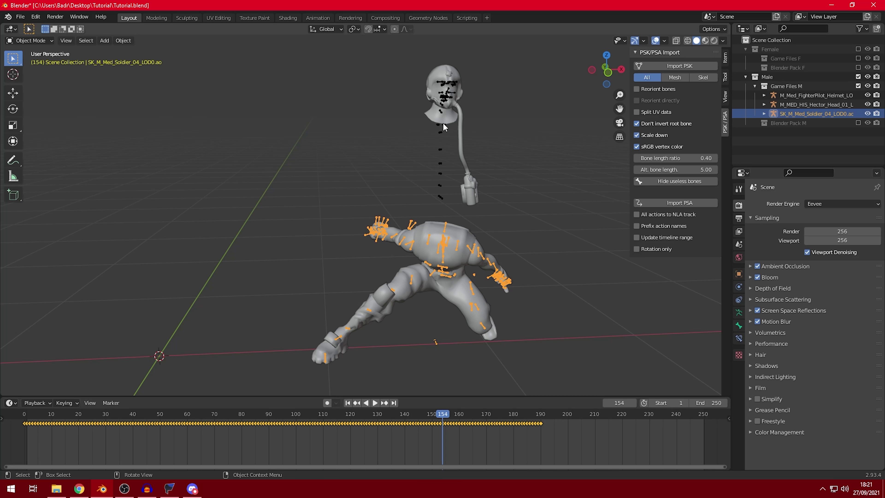
Step: Import Emote_PunkKoi_CMM_SEQ0.psa onto the male head armature
click(441, 166)
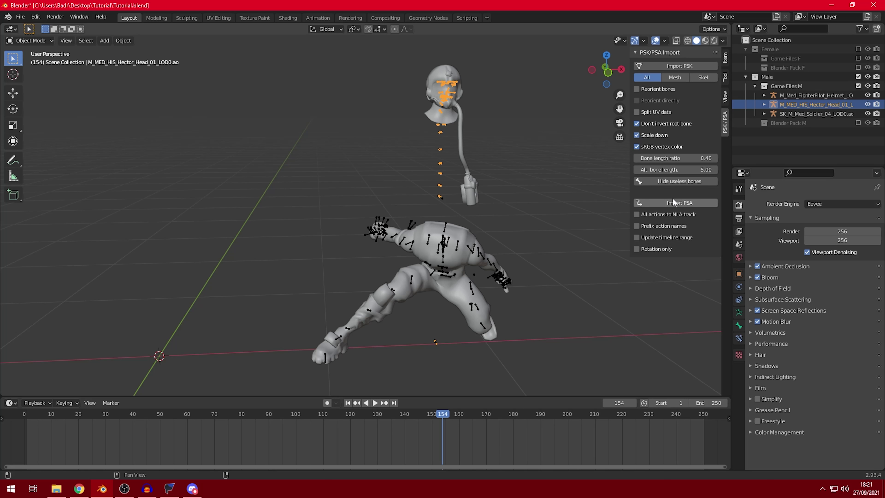
click(677, 203)
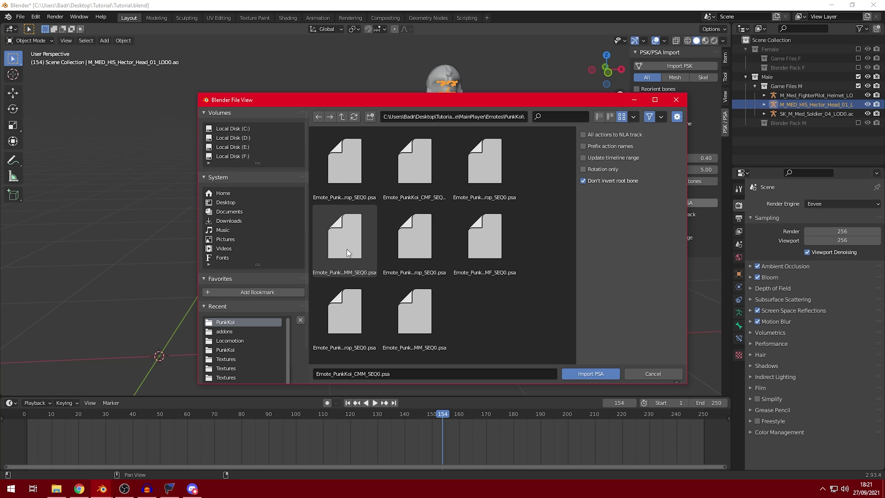
click(581, 375)
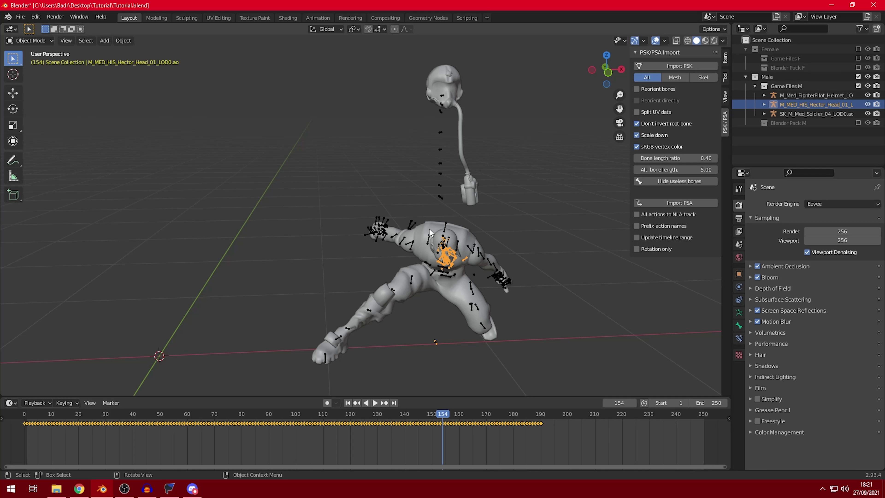
Step: Import Emote_PunkKoi_CMM_SEQ0.psa onto the M_Med_FighterPilot_Helmet armature
click(440, 133)
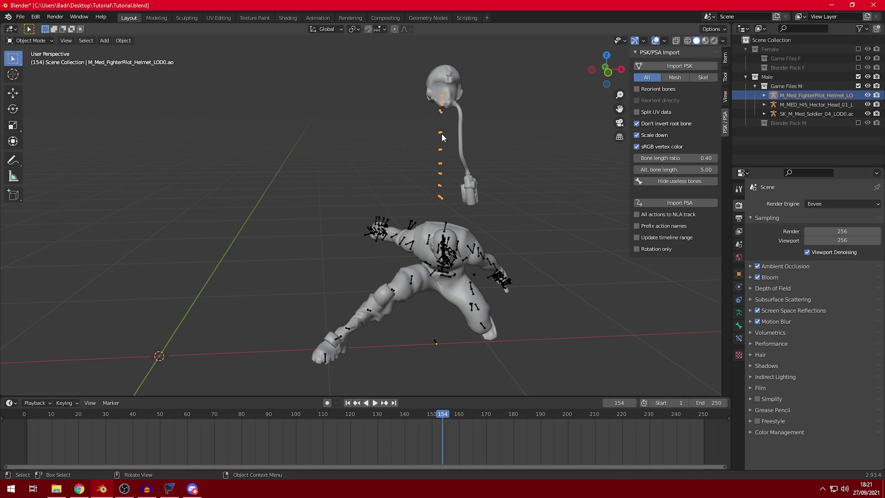
click(655, 203)
click(348, 237)
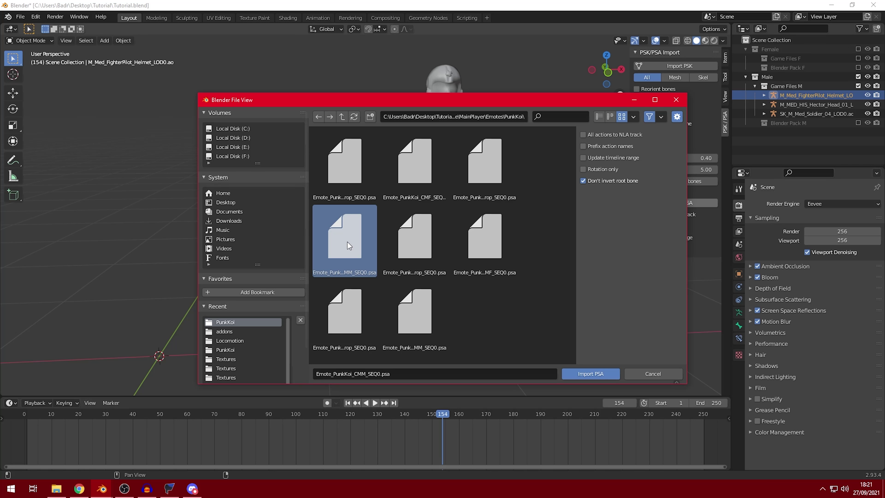
click(592, 376)
Step: Play the assembled male character's emote from the first frame and stop at frame 70
key(shift+Left)
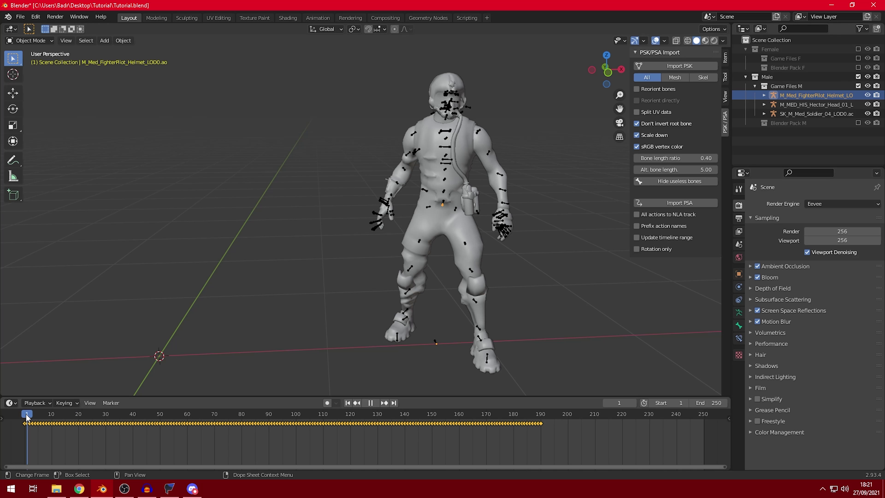
key(space)
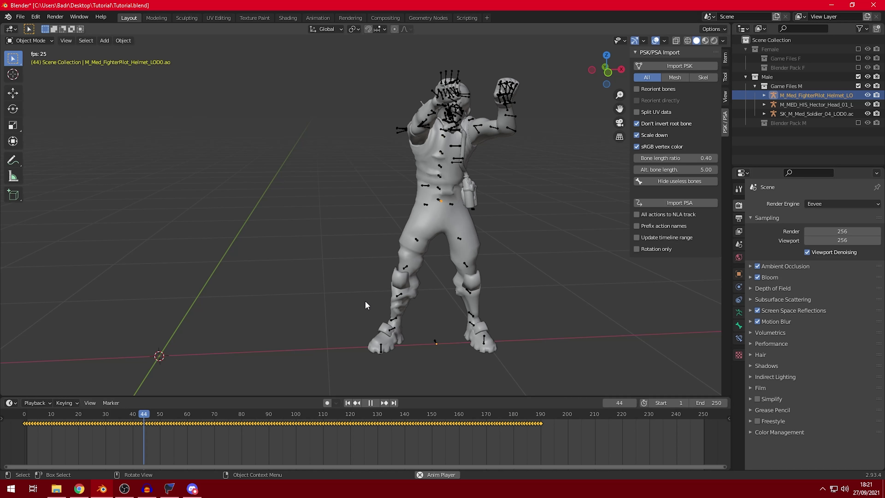
key(space)
Step: Hide the fighter pilot helmet mesh to expose the male character's face
click(471, 111)
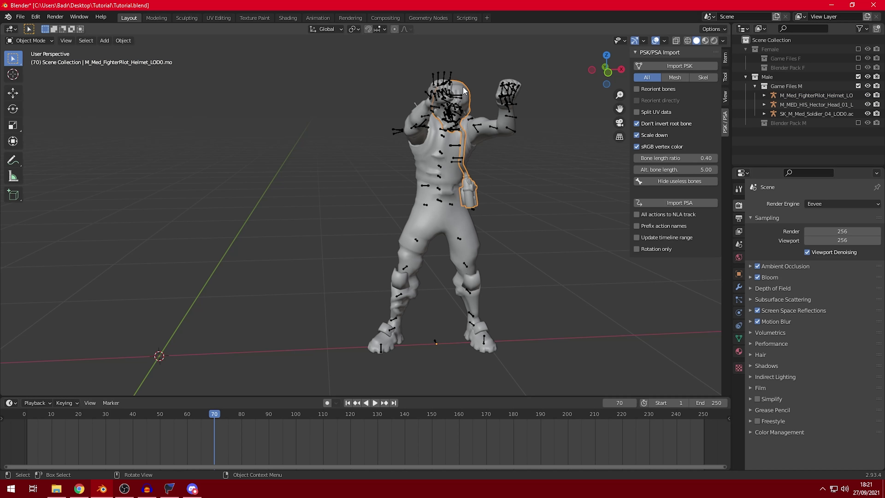
key(Delete)
scroll(477, 117, up, 6)
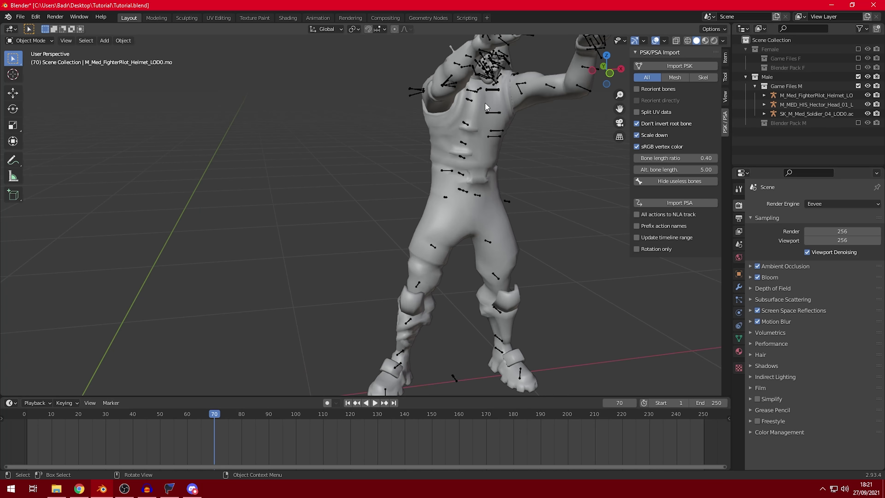
Step: Select the male head armature, enter Pose Mode and box-select its facial bones
middle_drag(341, 198, 448, 248)
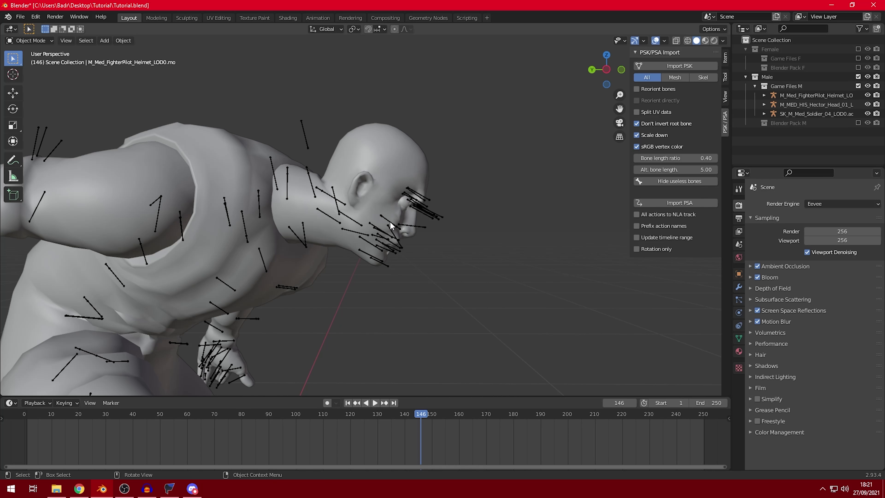
click(393, 225)
middle_drag(399, 230, 384, 226)
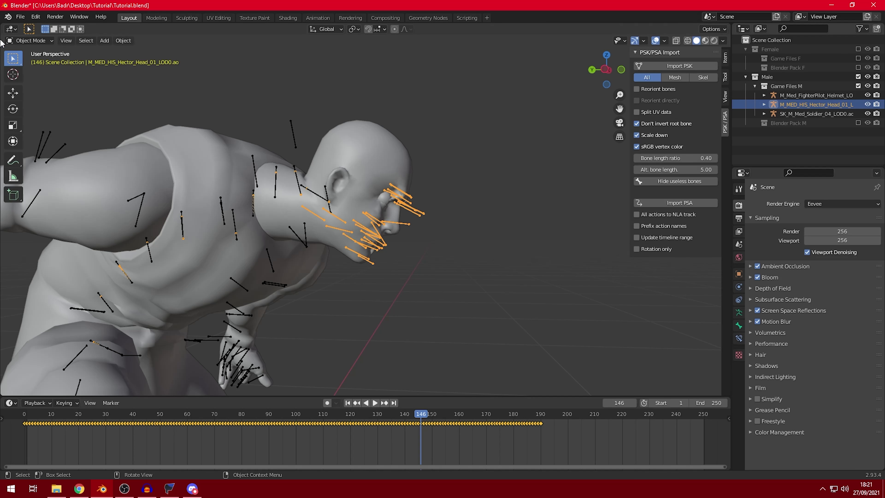
click(30, 40)
click(30, 71)
click(508, 321)
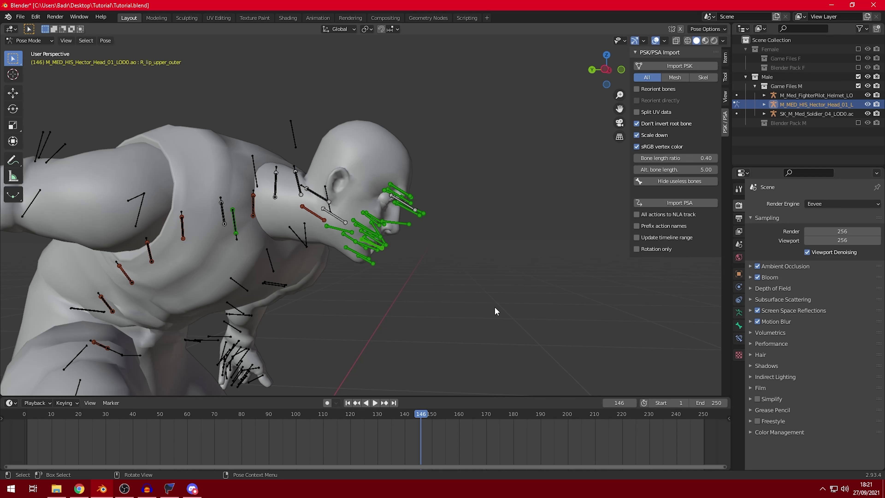
middle_drag(508, 321, 536, 308)
drag(510, 195, 372, 278)
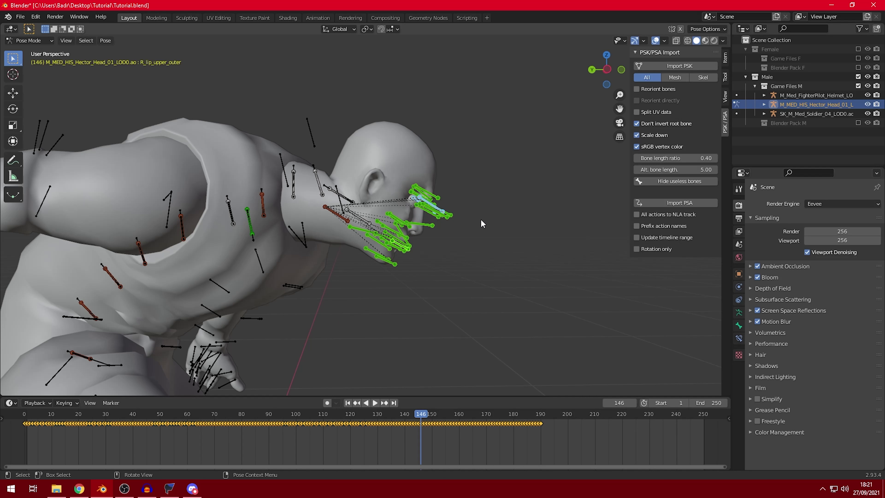
Step: Delete the selected facial bones' keyframes, clear their rotation and scale, and return to Object Mode
click(392, 433)
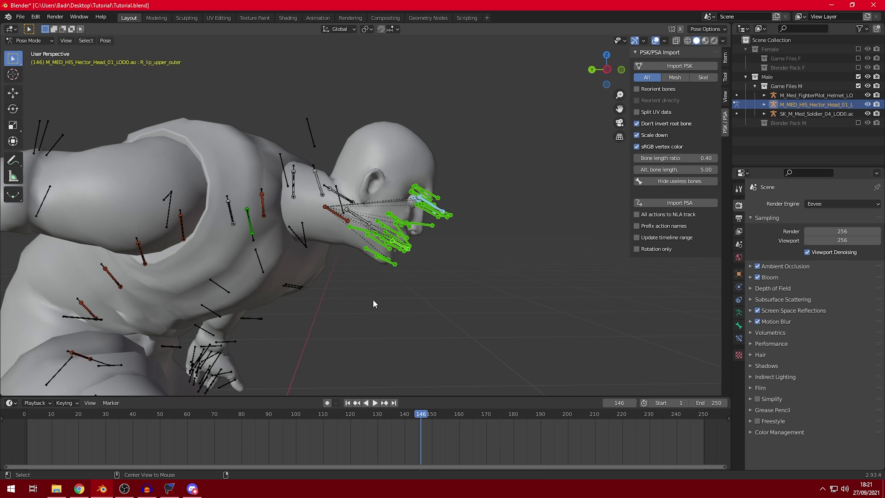
key(alt+r)
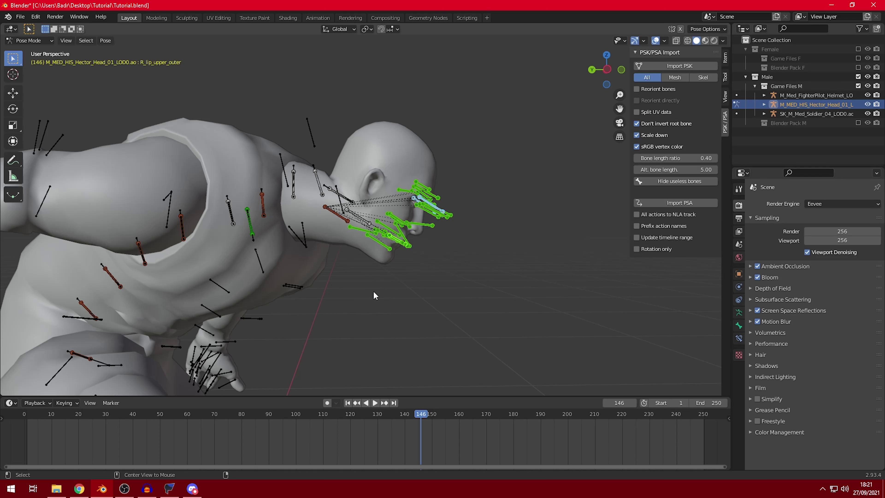
key(alt+s)
click(25, 41)
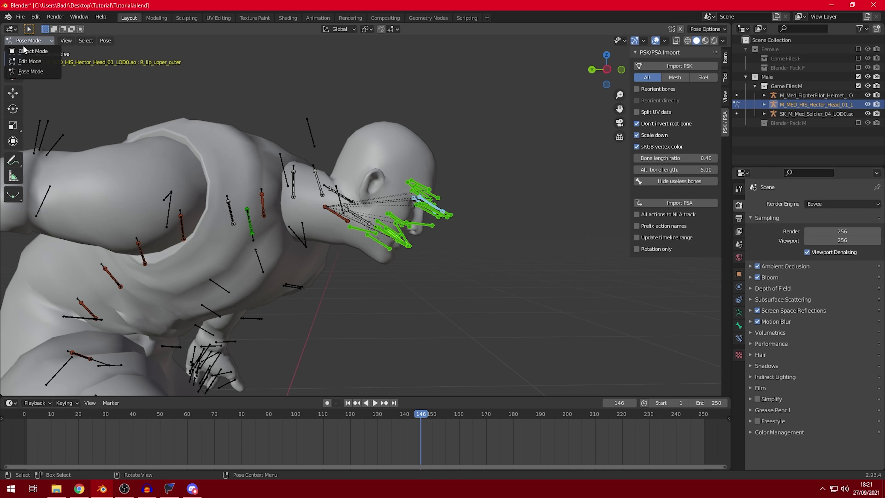
click(25, 51)
Step: Unhide the fighter pilot helmet mesh and show the full character in Material Preview with viewport overlays off
click(763, 95)
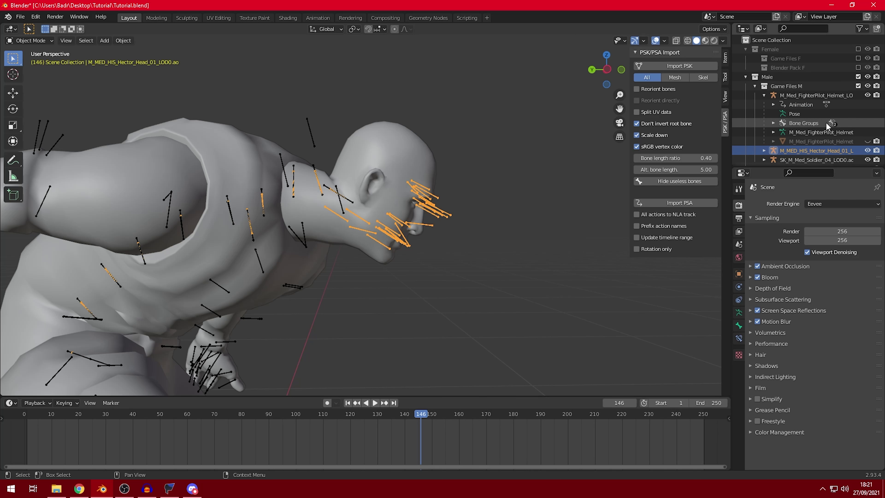
click(868, 148)
click(764, 95)
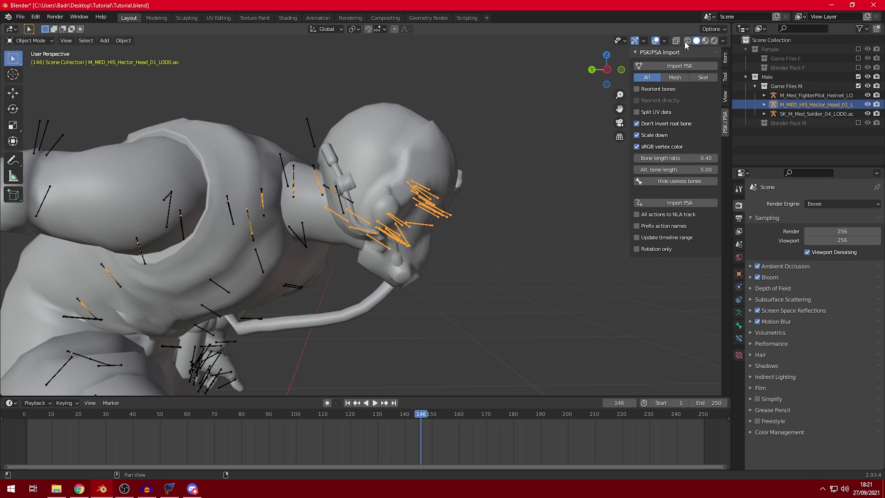
click(705, 40)
scroll(464, 200, down, 6)
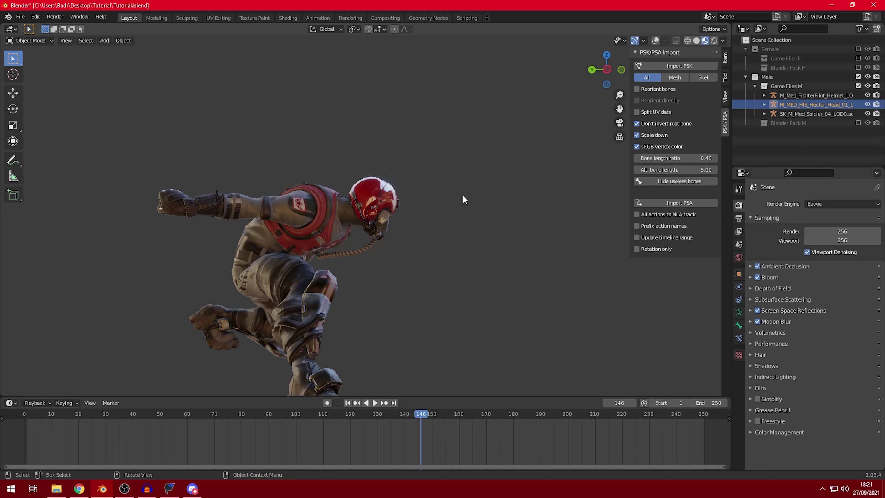
Step: Play the textured male character's emote from the start of the timeline and stop at frame 196
middle_drag(462, 200, 349, 223)
key(space)
click(30, 415)
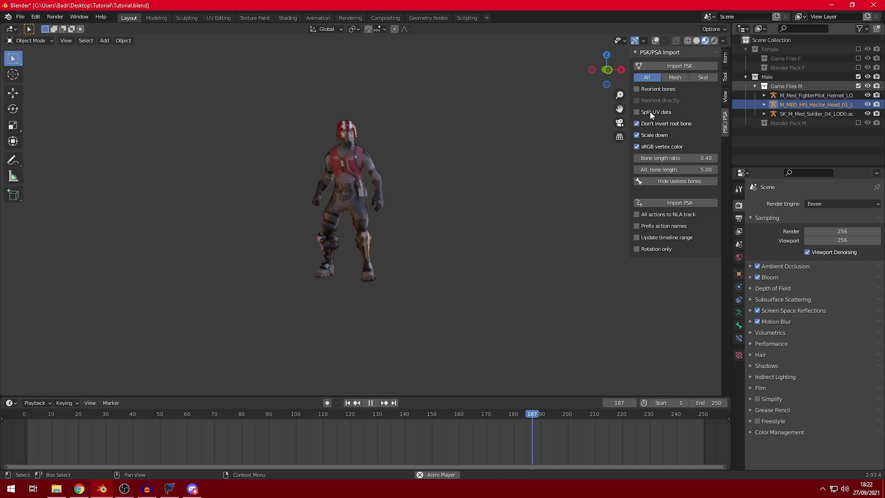
key(space)
Step: Exclude the Game Files M collection, enable Blender Pack M instead, and turn the viewport overlays back on
click(859, 85)
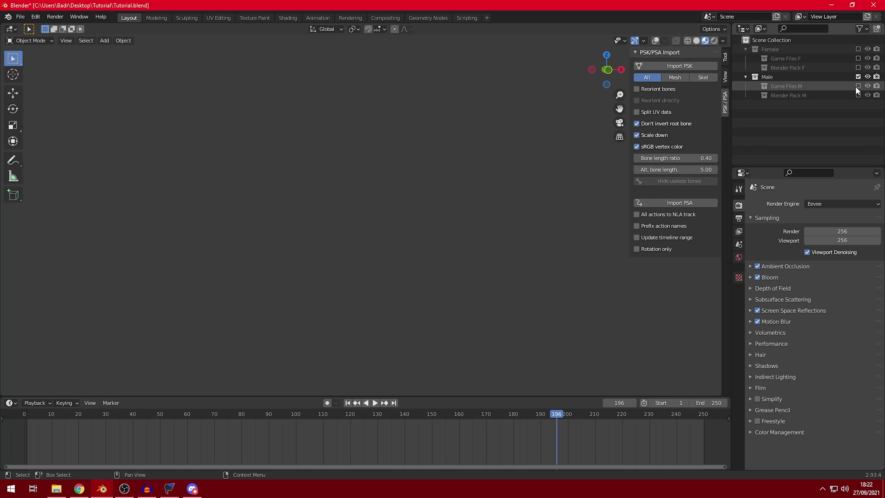
click(859, 94)
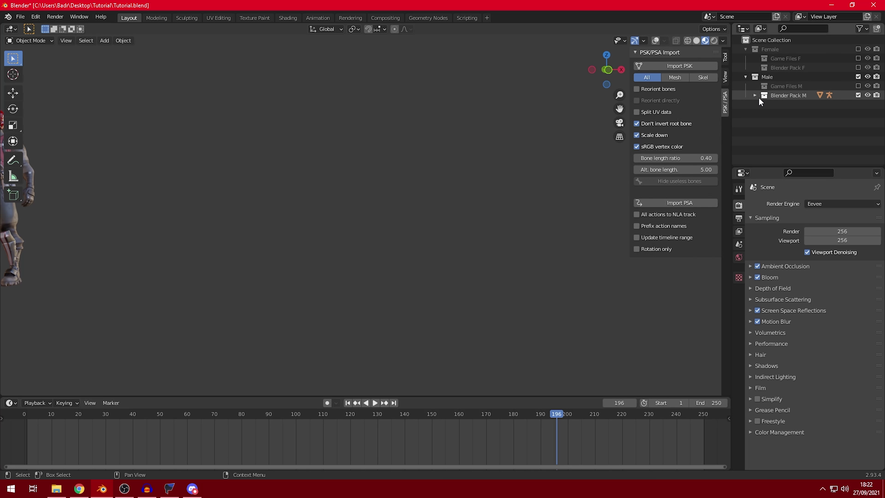
click(656, 41)
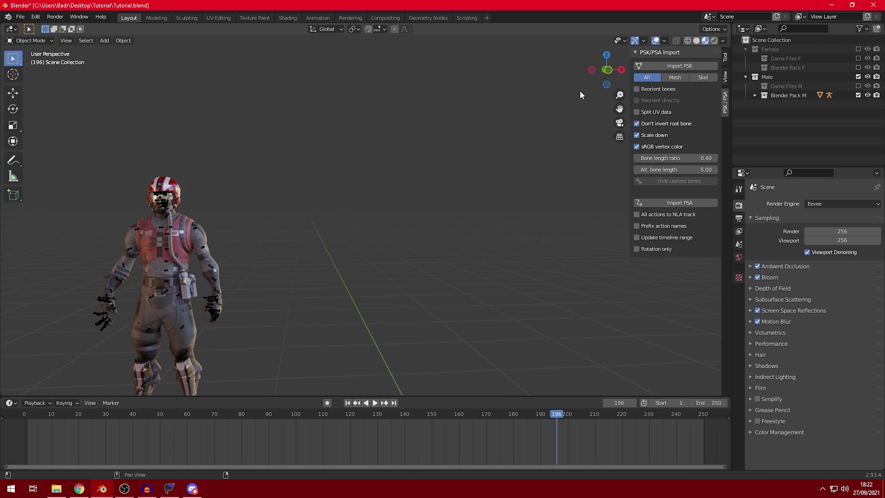
shift+middle_drag(580, 95, 271, 240)
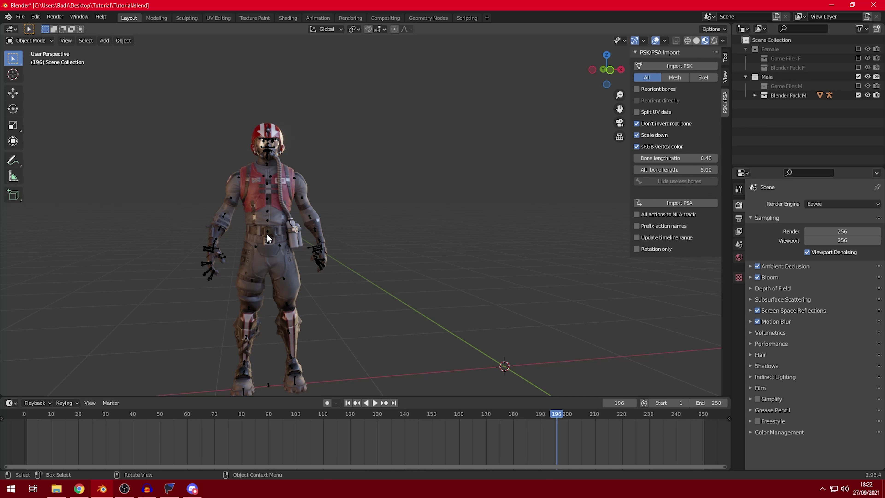
Step: Import Emote_PunkKoi_CMM_SEQ0.psa onto the Blender Pack M soldier armature
click(267, 234)
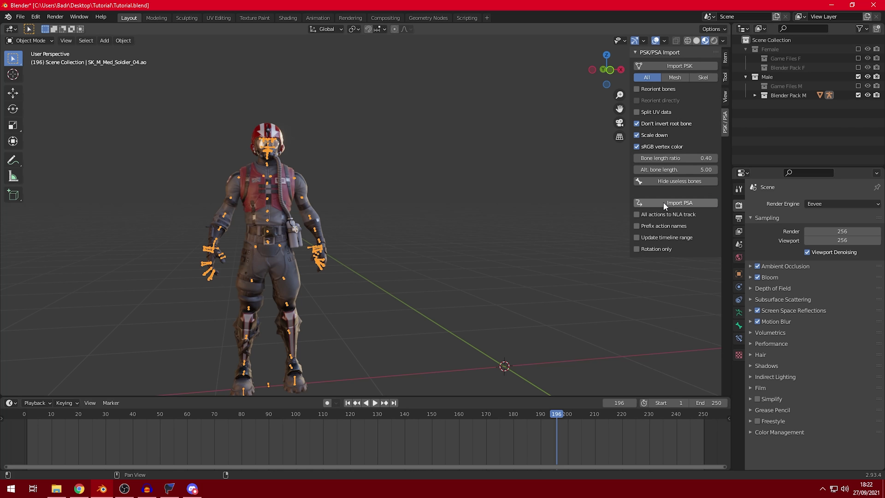
click(677, 203)
click(347, 241)
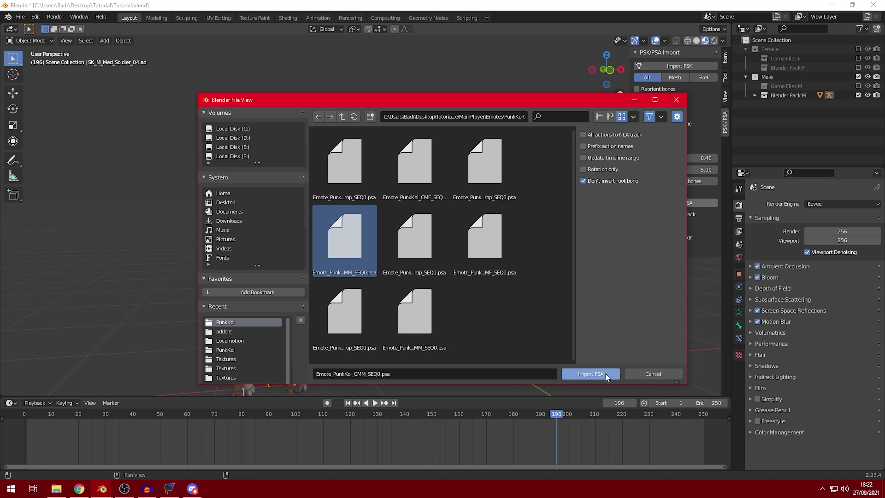
click(589, 373)
Step: Play the Blender Pack M character's emote from the first frame and stop at frame 79
shift+middle_drag(304, 351, 334, 269)
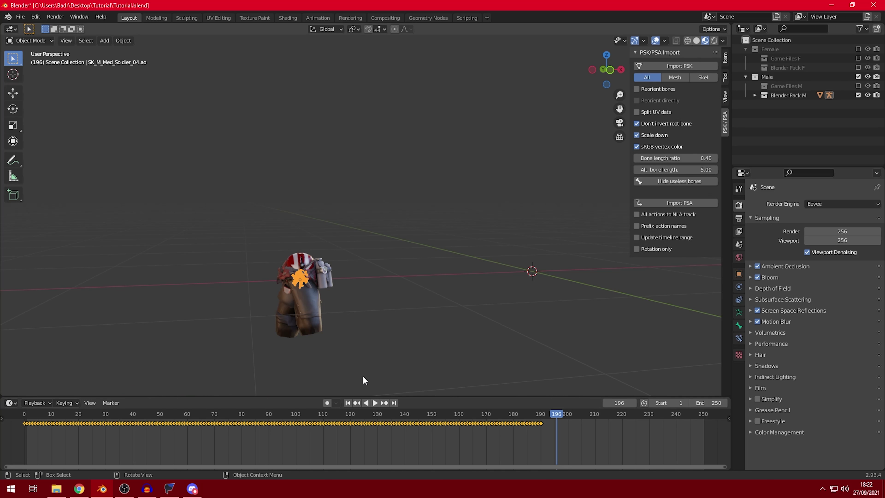
key(shift+Left)
key(space)
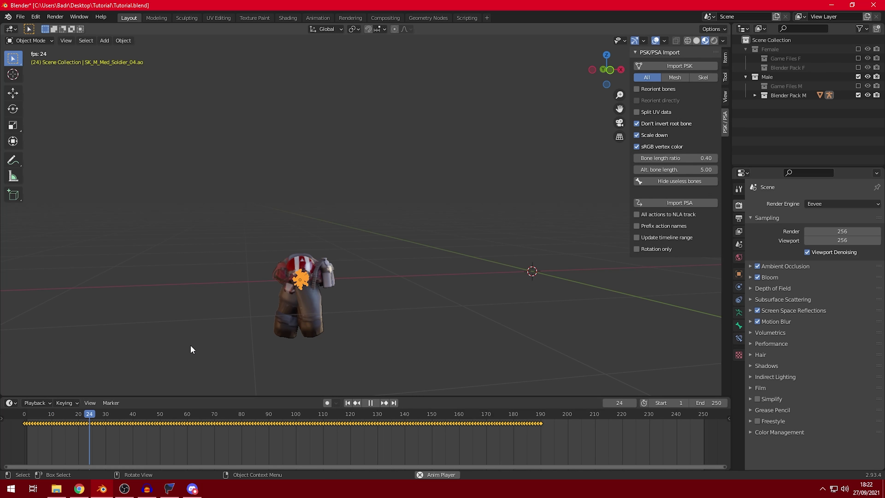
middle_drag(255, 310, 258, 330)
key(space)
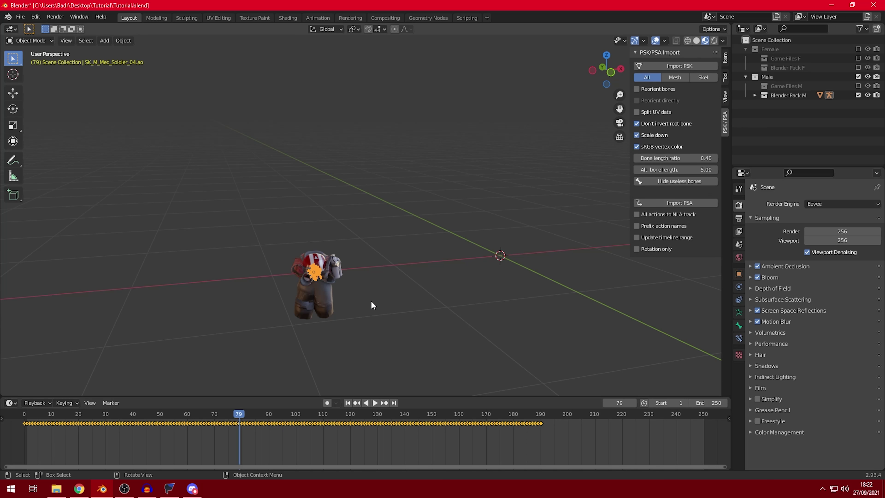